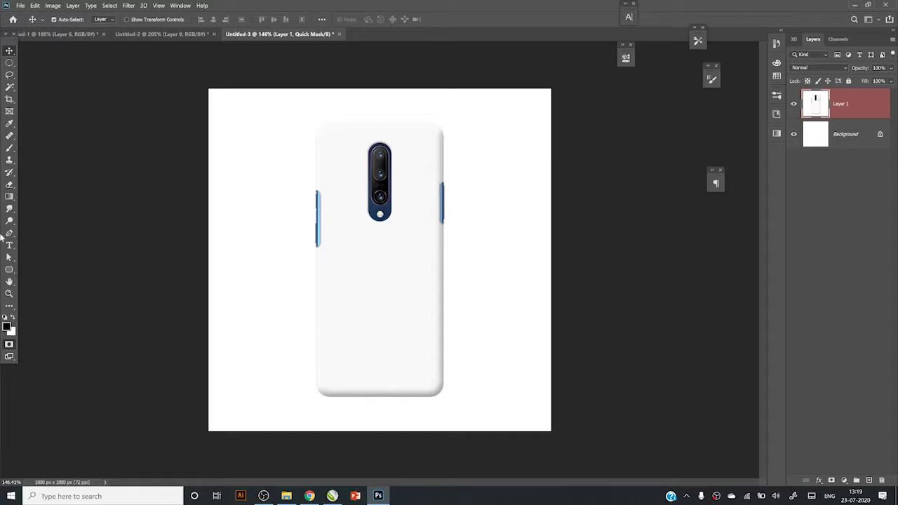
- Exit Quick Mask and add two new empty layers, Layer 2 and Layer 3
{"action": "left_click", "coordinate": [9, 344]}
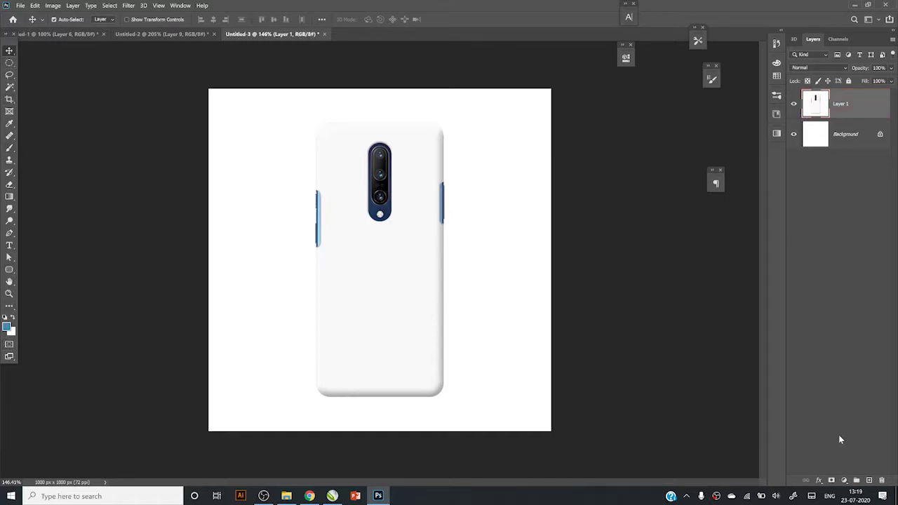
{"action": "left_click", "coordinate": [870, 481]}
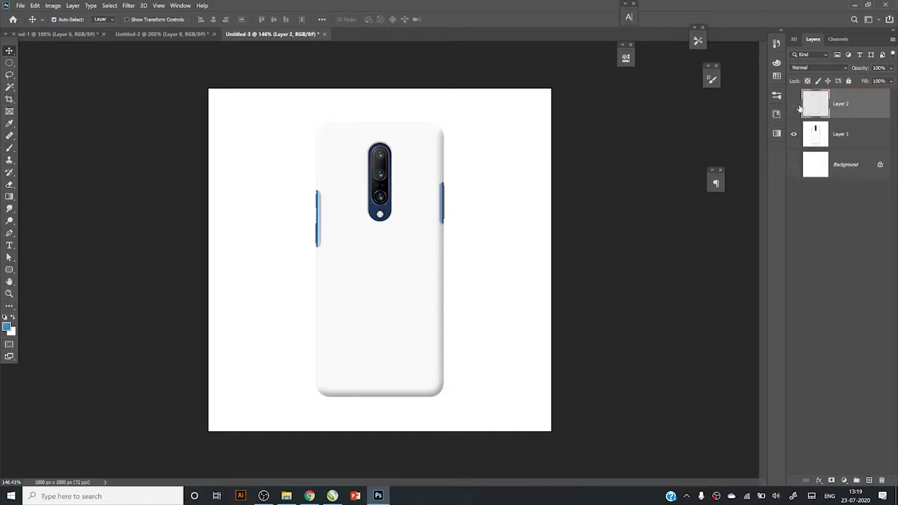
{"action": "left_click", "coordinate": [793, 104]}
{"action": "left_click", "coordinate": [869, 480]}
- Select the whole Layer 1 canvas and copy it
{"action": "left_click", "coordinate": [844, 168]}
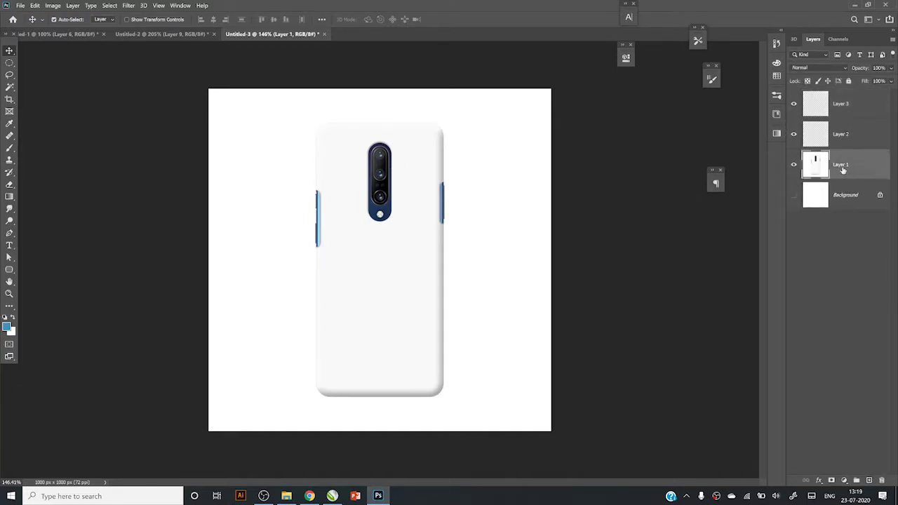
{"action": "key", "text": "ctrl+a"}
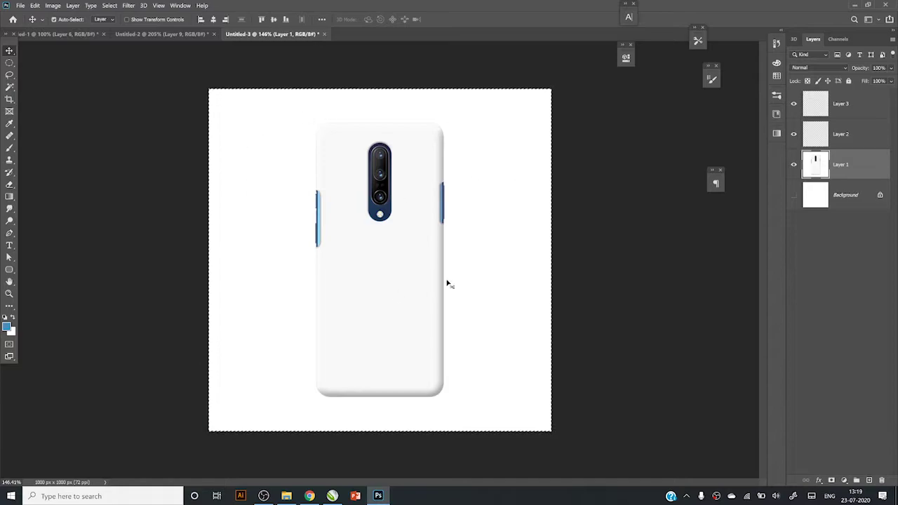
{"action": "left_click", "coordinate": [35, 5]}
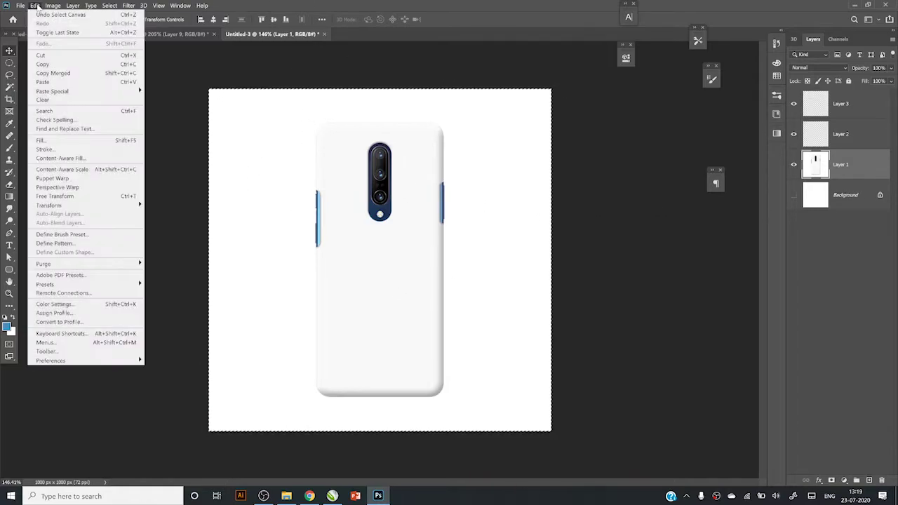
{"action": "left_click", "coordinate": [47, 65]}
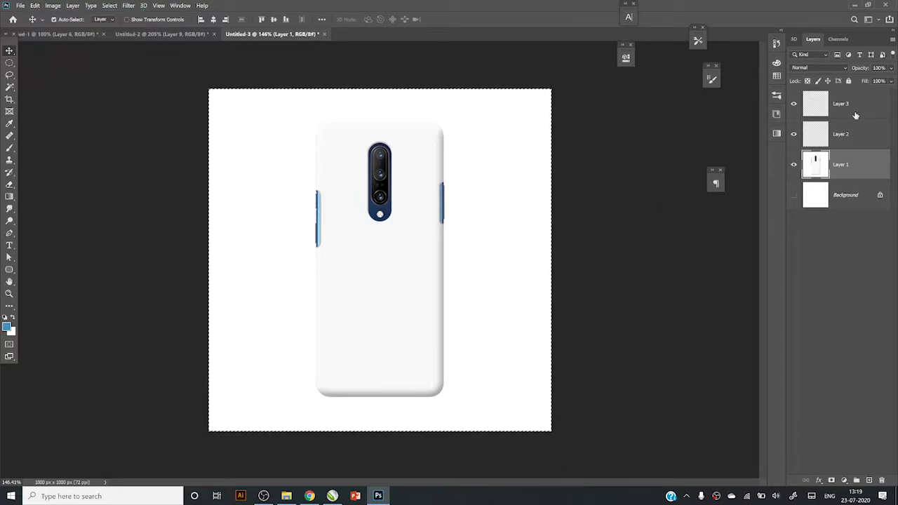
{"action": "left_click", "coordinate": [838, 39]}
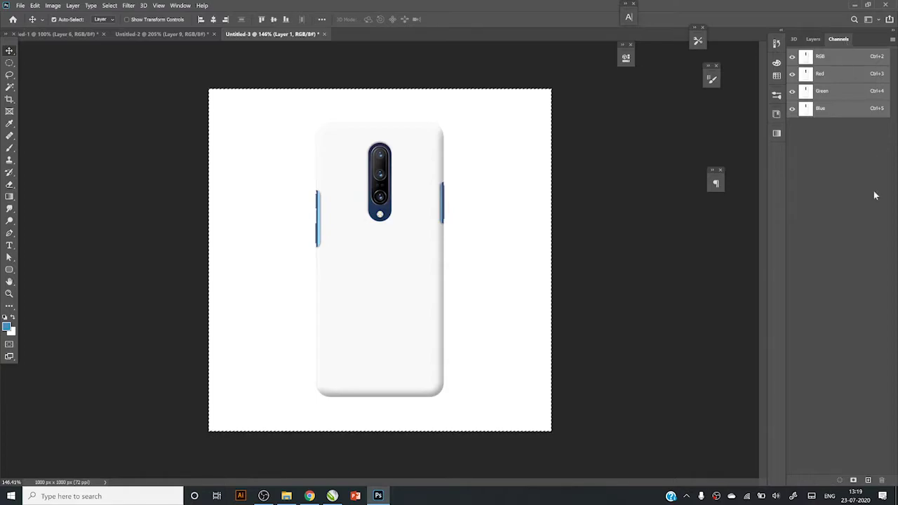
- Paste the copied canvas into a new Alpha 1 channel, then deselect
{"action": "left_click", "coordinate": [867, 480]}
{"action": "left_click", "coordinate": [34, 5]}
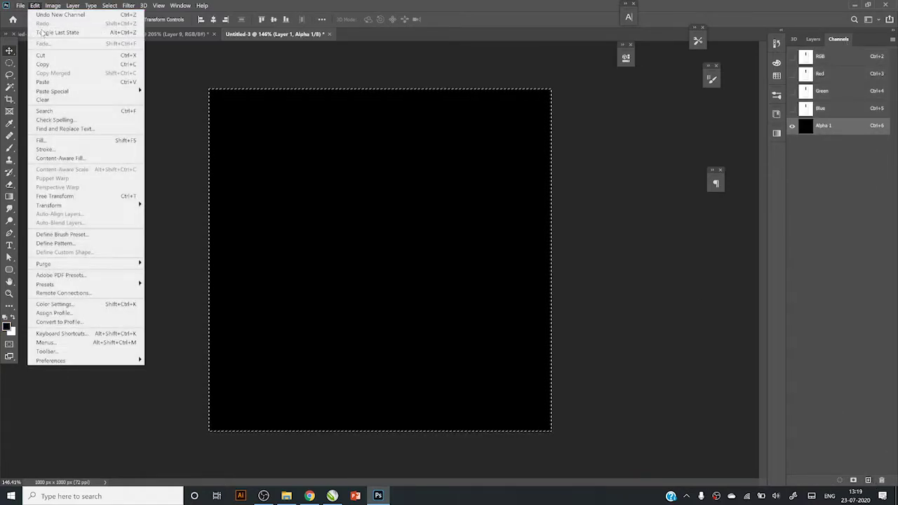
{"action": "left_click", "coordinate": [49, 83]}
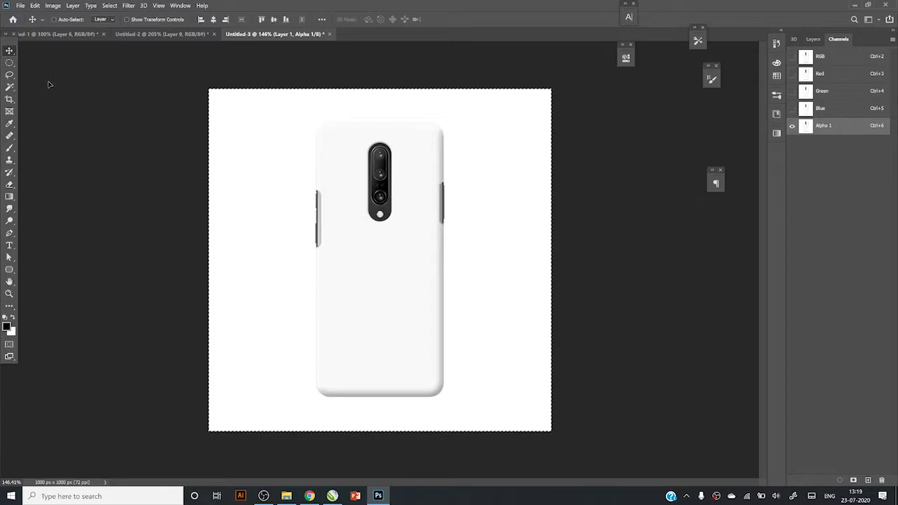
{"action": "key", "text": "ctrl+d"}
- Invert Alpha 1 and load it as a selection, with Layer 2 active
{"action": "left_click", "coordinate": [53, 5]}
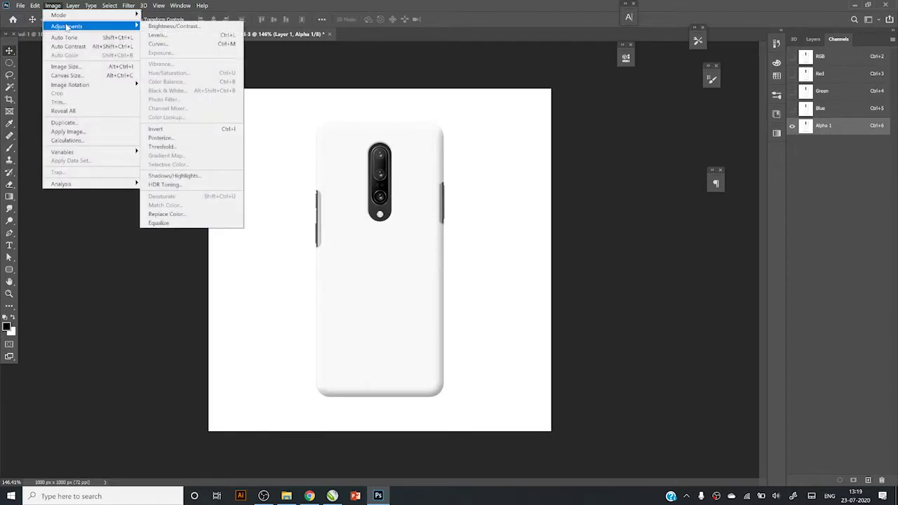
{"action": "left_click", "coordinate": [198, 133]}
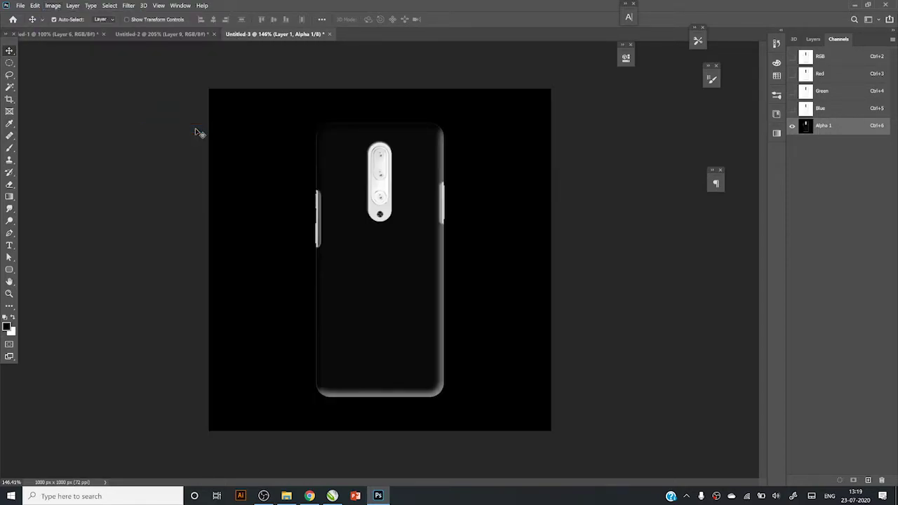
{"action": "left_click", "coordinate": [805, 126], "text": "ctrl"}
{"action": "left_click", "coordinate": [35, 5]}
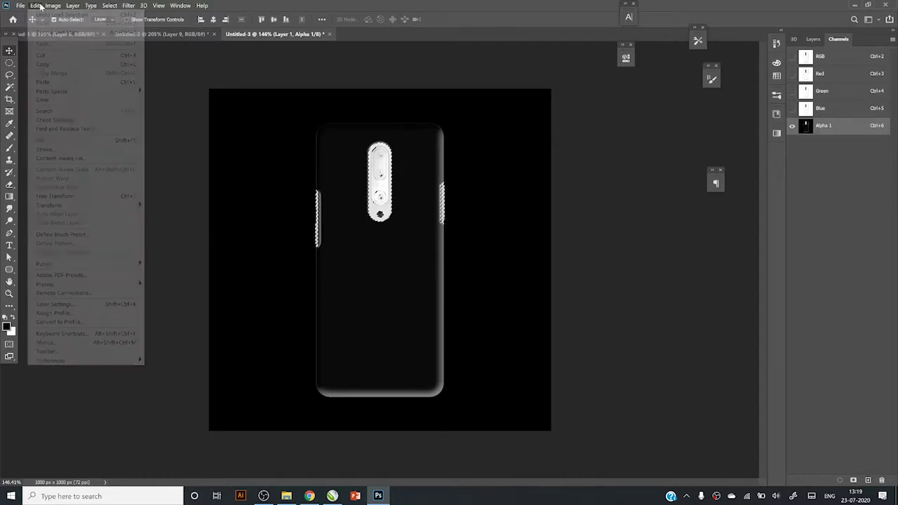
{"action": "left_click", "coordinate": [44, 64]}
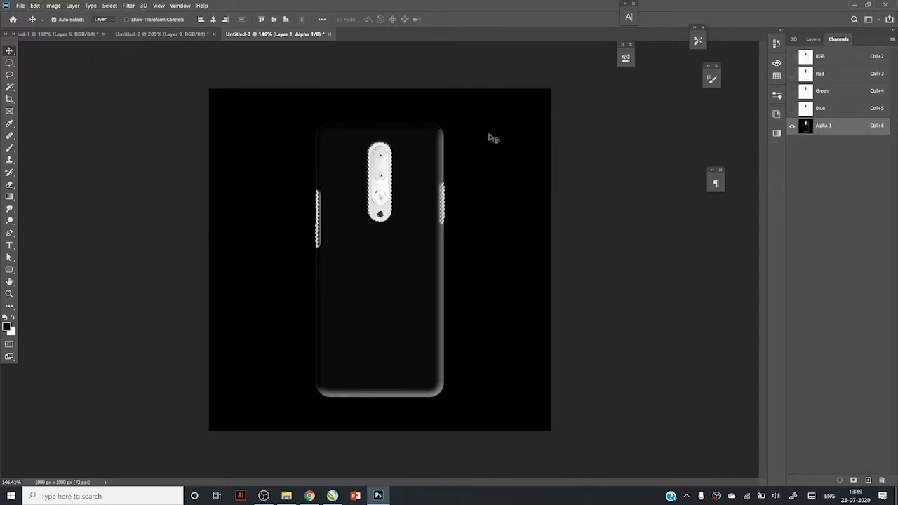
{"action": "left_click", "coordinate": [813, 40]}
{"action": "left_click", "coordinate": [852, 105]}
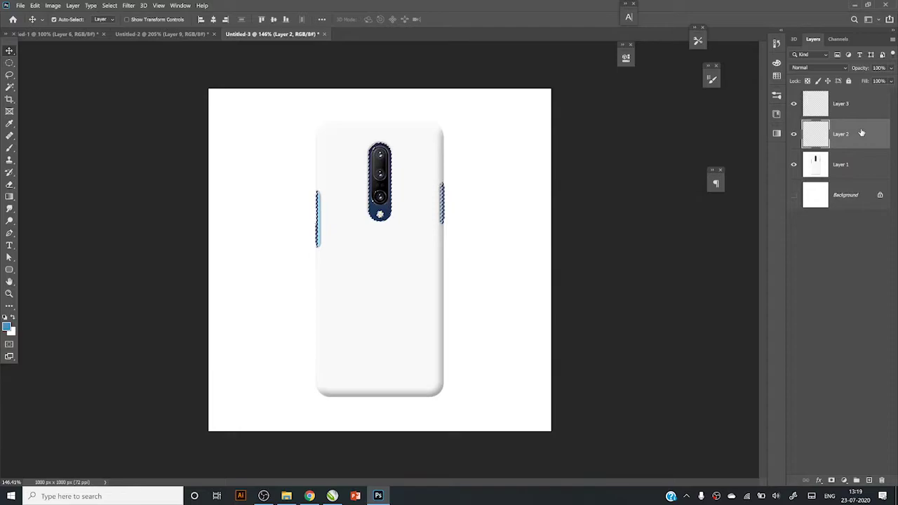
- Fill the camera and button selection with black on Layer 3, then deselect
{"action": "left_click", "coordinate": [35, 5]}
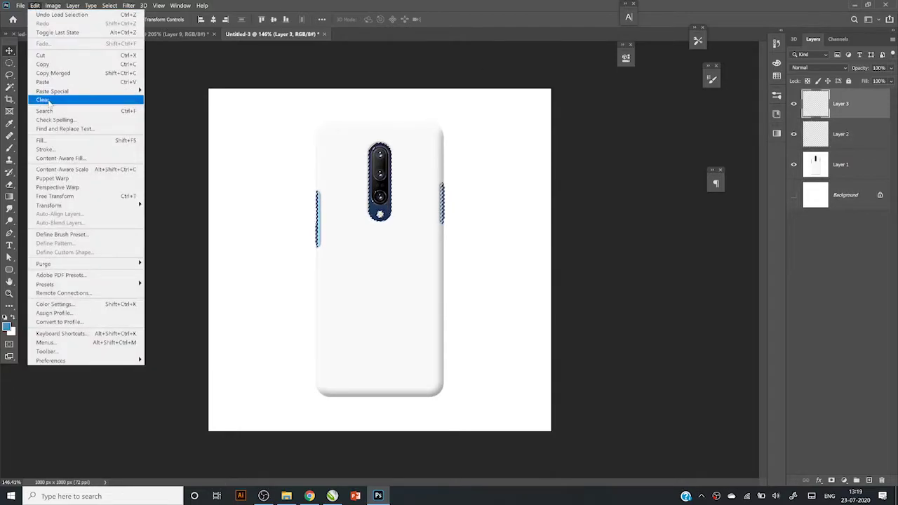
{"action": "left_click", "coordinate": [56, 144]}
{"action": "left_click", "coordinate": [508, 132]}
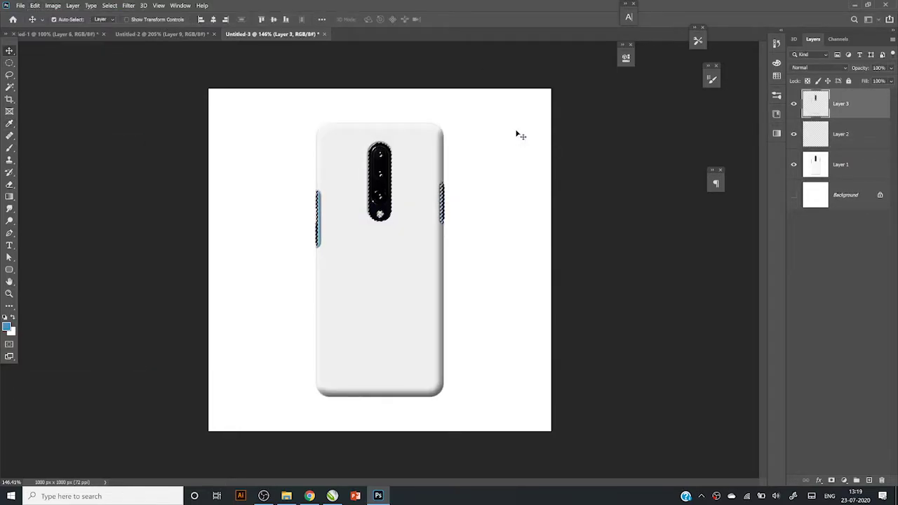
{"action": "key", "text": "ctrl+d"}
{"action": "left_click", "coordinate": [794, 165]}
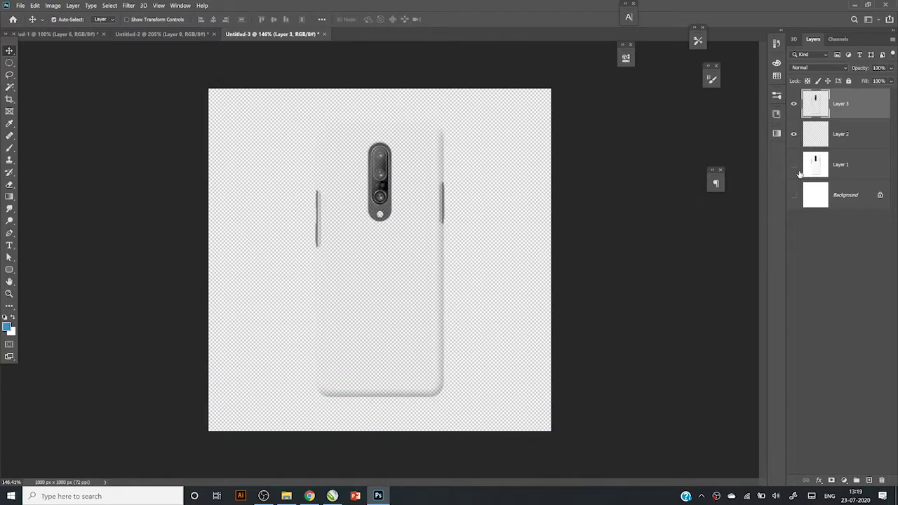
{"action": "left_click", "coordinate": [793, 165]}
- Trace a closed Pen path around the camera module
{"action": "scroll", "coordinate": [370, 188], "scroll_direction": "up", "scroll_amount": 2}
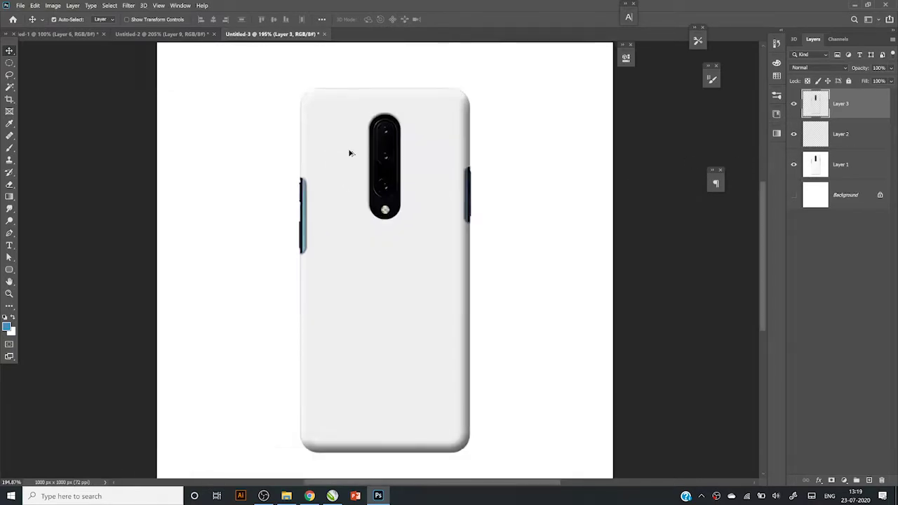
{"action": "scroll", "coordinate": [358, 154], "scroll_direction": "up", "scroll_amount": 2}
{"action": "key", "text": "p"}
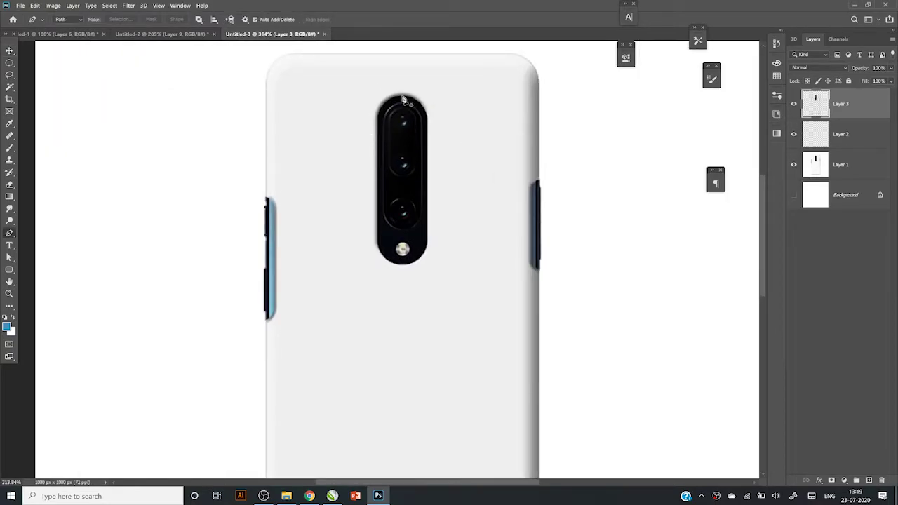
{"action": "left_click", "coordinate": [400, 96]}
{"action": "left_click_drag", "start_coordinate": [377, 106], "coordinate": [378, 114]}
{"action": "left_click", "coordinate": [378, 242]}
{"action": "left_click_drag", "start_coordinate": [398, 265], "coordinate": [413, 265]}
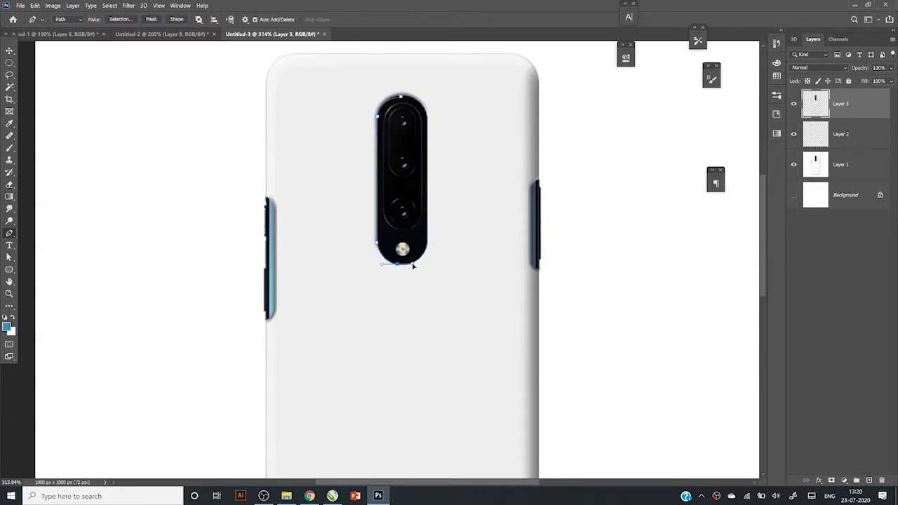
{"action": "left_click", "coordinate": [426, 241]}
{"action": "left_click", "coordinate": [426, 114]}
{"action": "left_click_drag", "start_coordinate": [400, 96], "coordinate": [382, 103]}
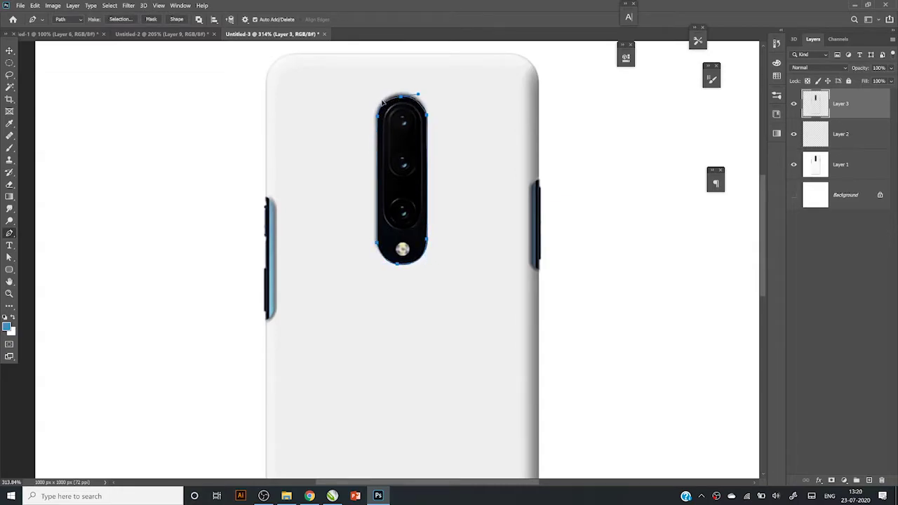
- Trace Pen outlines around the right and left side buttons
{"action": "left_click", "coordinate": [540, 270]}
{"action": "left_click", "coordinate": [578, 218]}
{"action": "left_click", "coordinate": [554, 182]}
{"action": "left_click", "coordinate": [539, 181]}
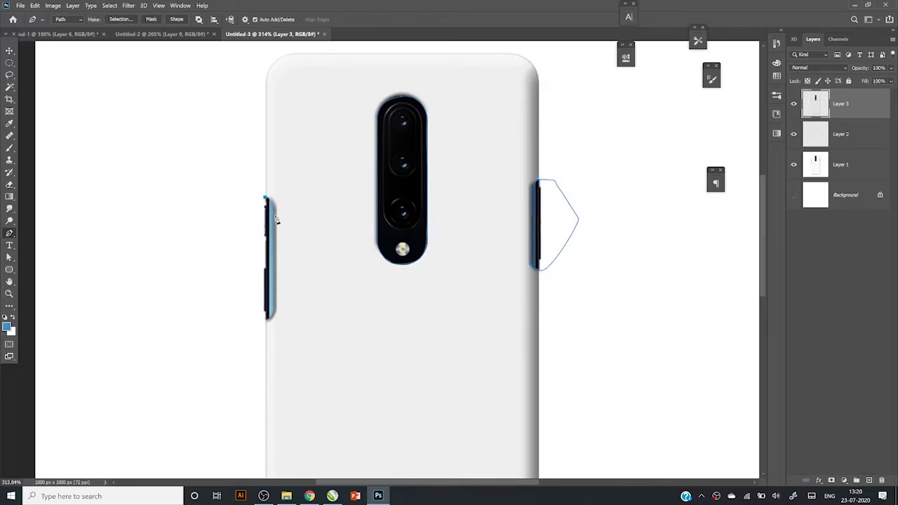
{"action": "left_click", "coordinate": [275, 316]}
{"action": "left_click_drag", "start_coordinate": [231, 223], "coordinate": [242, 188]}
- Turn the traced paths into a selection, clear the black inside, and deselect
{"action": "key", "text": "ctrl+Return"}
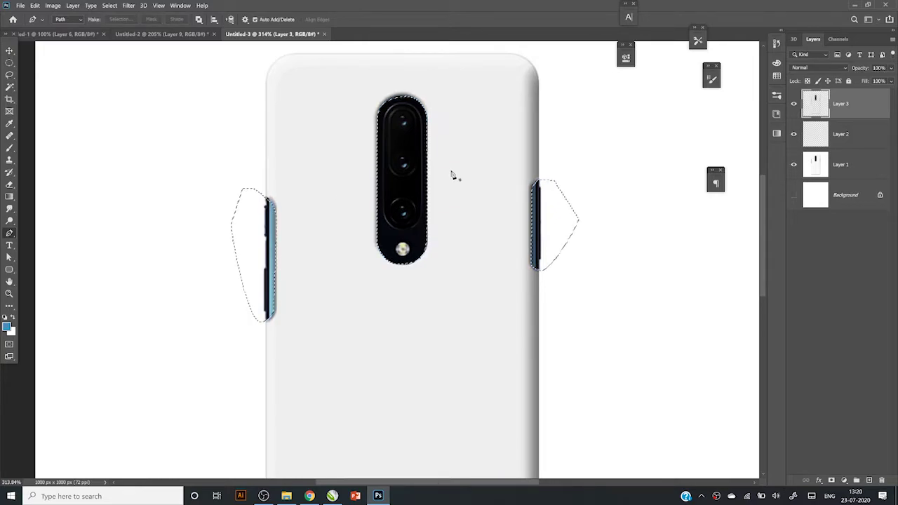
{"action": "key", "text": "alt+BackSpace"}
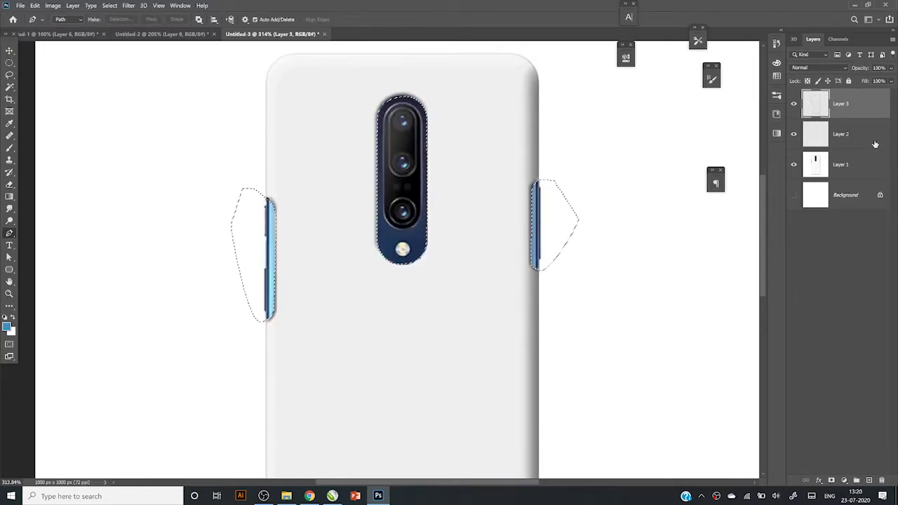
{"action": "left_click", "coordinate": [856, 164]}
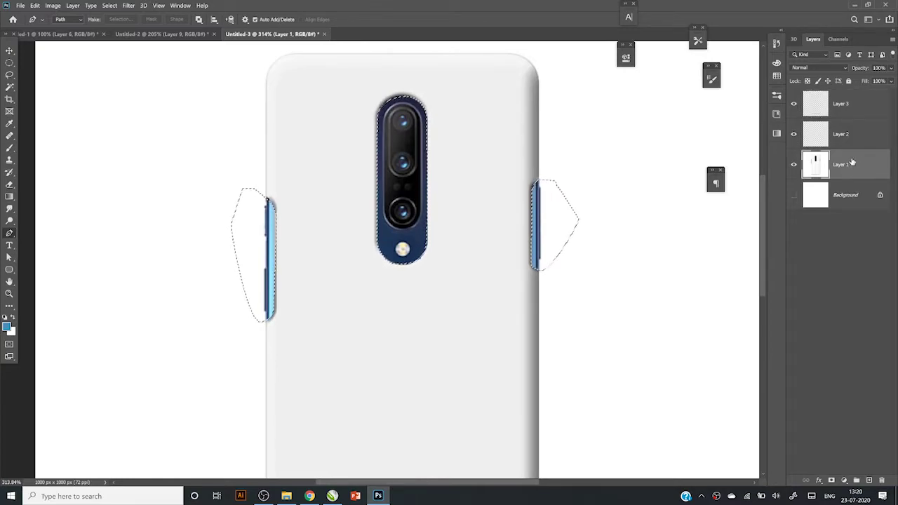
{"action": "key", "text": "ctrl+d"}
{"action": "key", "text": "v"}
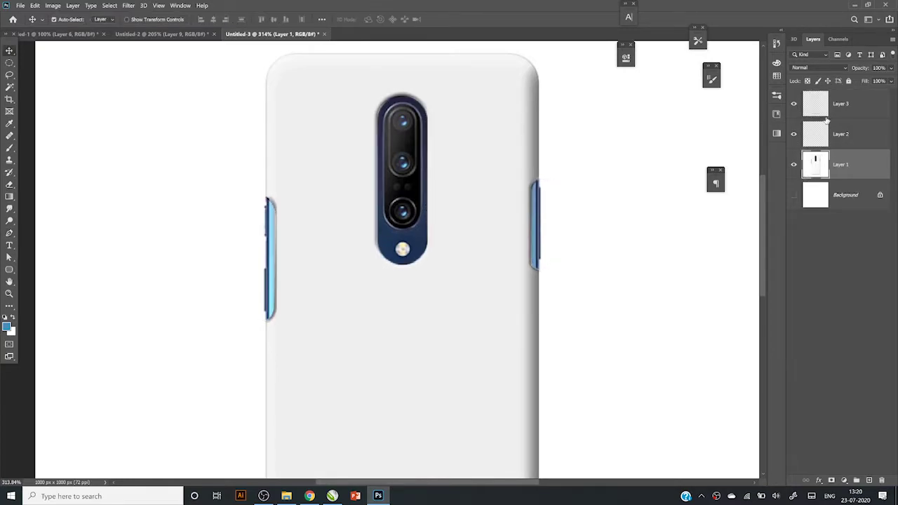
- Rename Layer 3 to 'shade' and hide it
{"action": "left_click", "coordinate": [854, 106]}
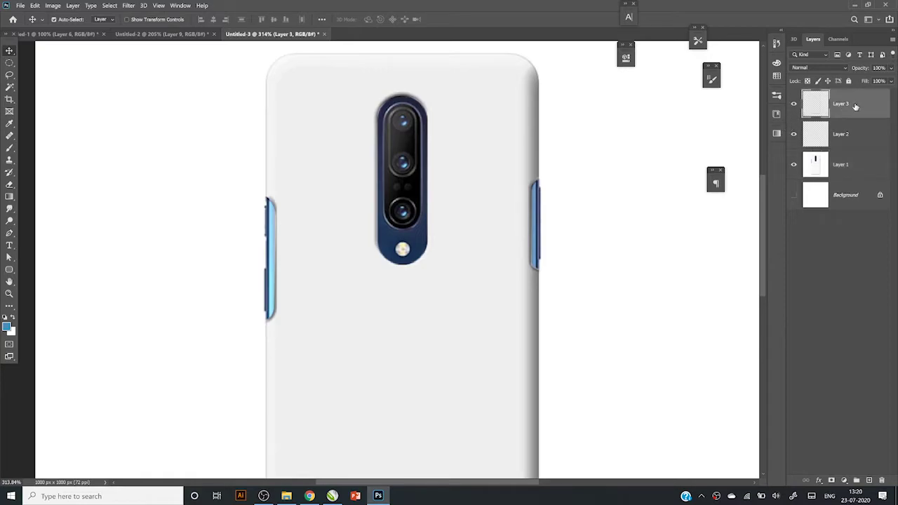
{"action": "double_click", "coordinate": [840, 103]}
{"action": "type", "text": "shade"}
{"action": "key", "text": "Return"}
{"action": "left_click", "coordinate": [793, 105]}
- Delete Layer 2, leaving shade, Layer 1 and Background
{"action": "left_click", "coordinate": [857, 141]}
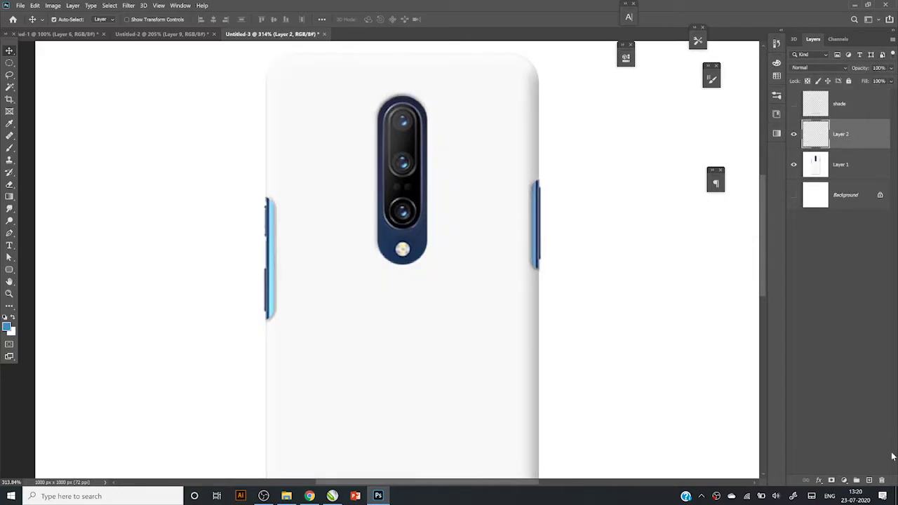
{"action": "left_click", "coordinate": [881, 480]}
{"action": "left_click", "coordinate": [456, 191]}
{"action": "scroll", "coordinate": [453, 176], "scroll_direction": "down", "scroll_amount": 3}
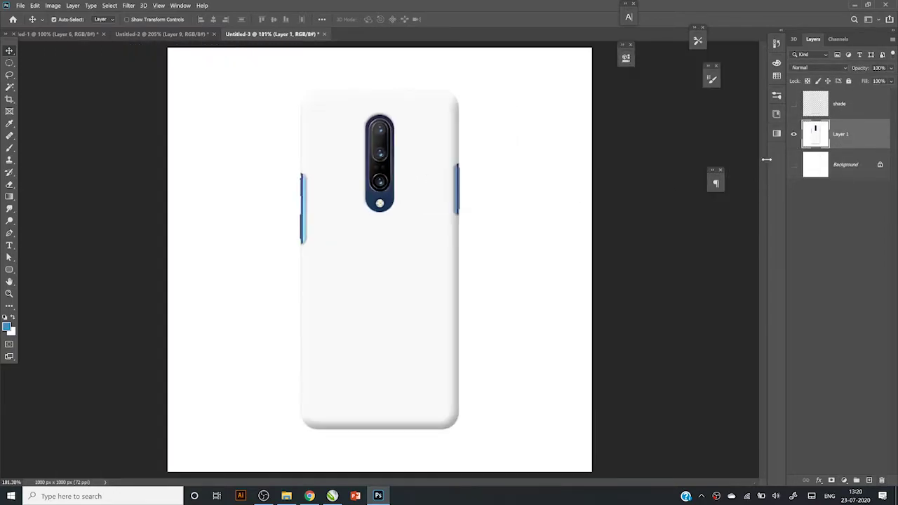
{"action": "left_click", "coordinate": [10, 87]}
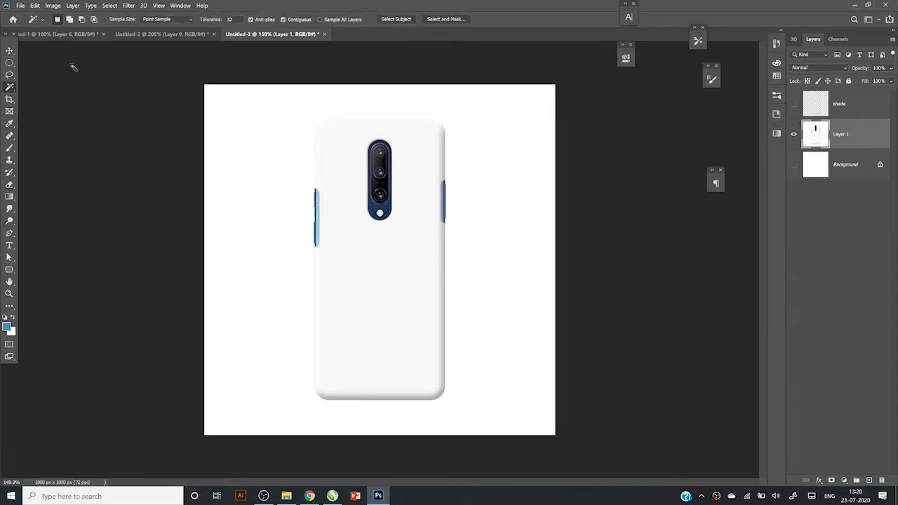
- Select the phone case with Select Subject and move it onto a new Layer 2
{"action": "left_click", "coordinate": [394, 19]}
{"action": "key", "text": "Delete"}
{"action": "key", "text": "ctrl+shift+alt+n"}
{"action": "key", "text": "ctrl+v"}
- Bring the blue marble texture in above Background and position it over the phone
{"action": "key", "text": "v"}
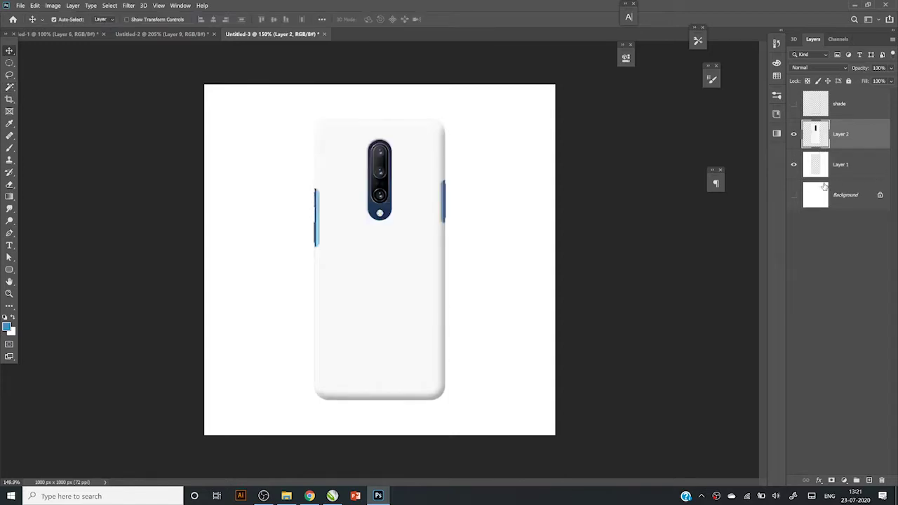
{"action": "left_click", "coordinate": [834, 198]}
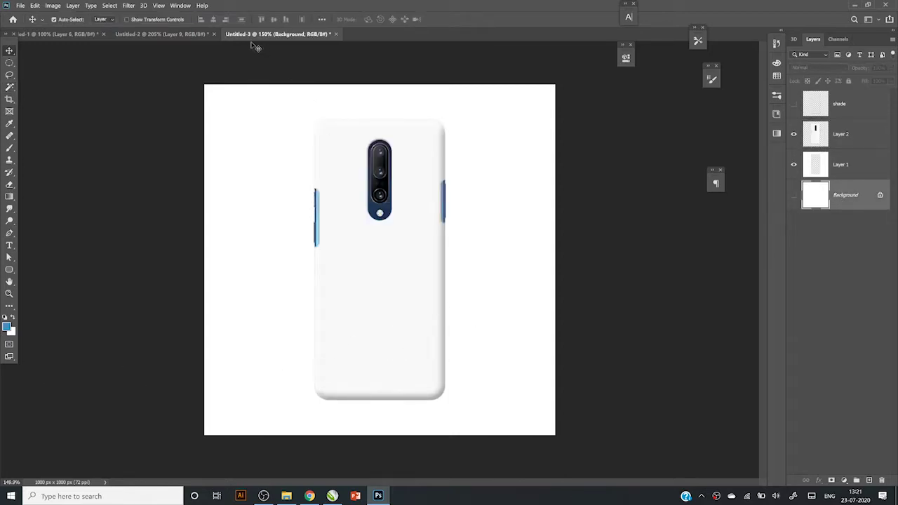
{"action": "left_click_drag", "start_coordinate": [820, 301], "coordinate": [479, 336]}
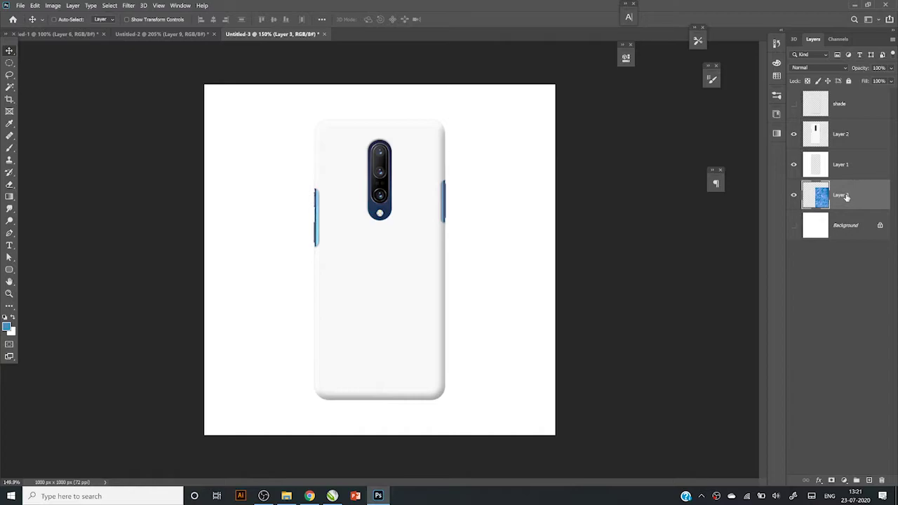
{"action": "key", "text": "ctrl+t"}
{"action": "left_click_drag", "start_coordinate": [358, 252], "coordinate": [317, 242]}
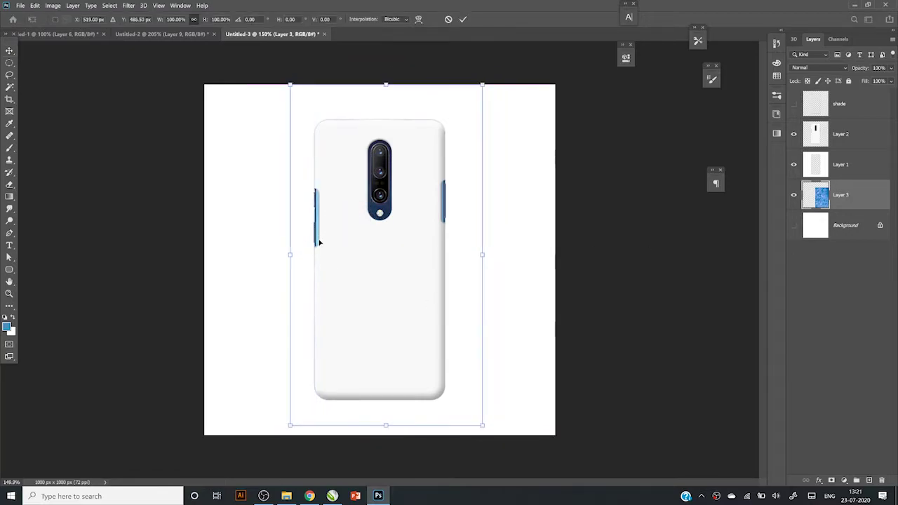
- Apply the texture placement, set Layer 2 to 20% opacity, and show the shade layer
{"action": "key", "text": "Return"}
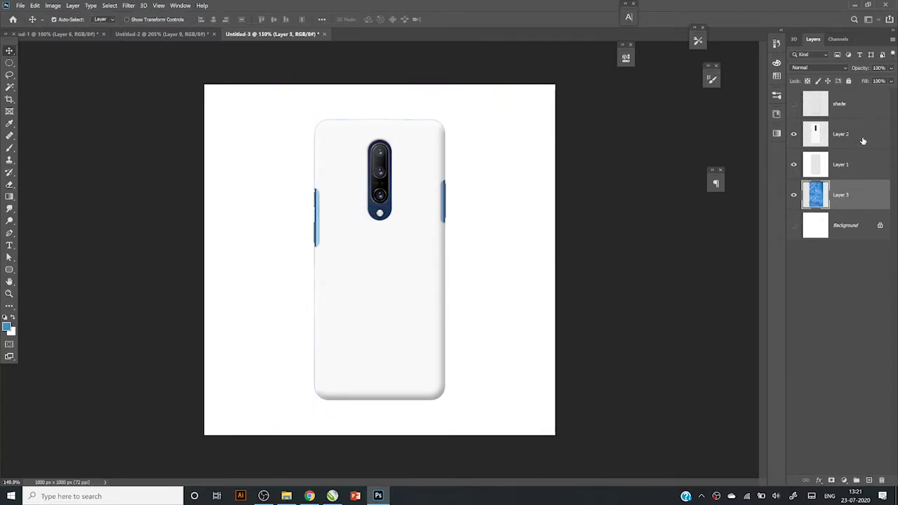
{"action": "left_click", "coordinate": [863, 140]}
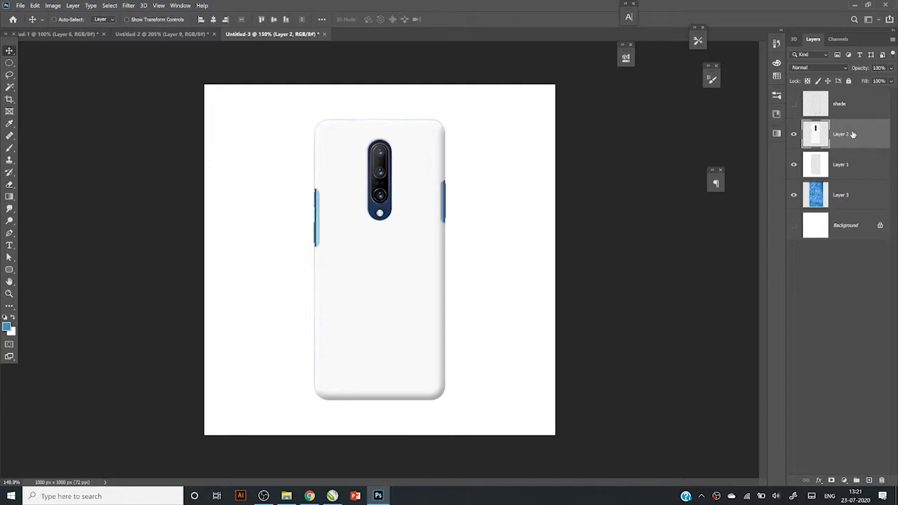
{"action": "type", "text": "2"}
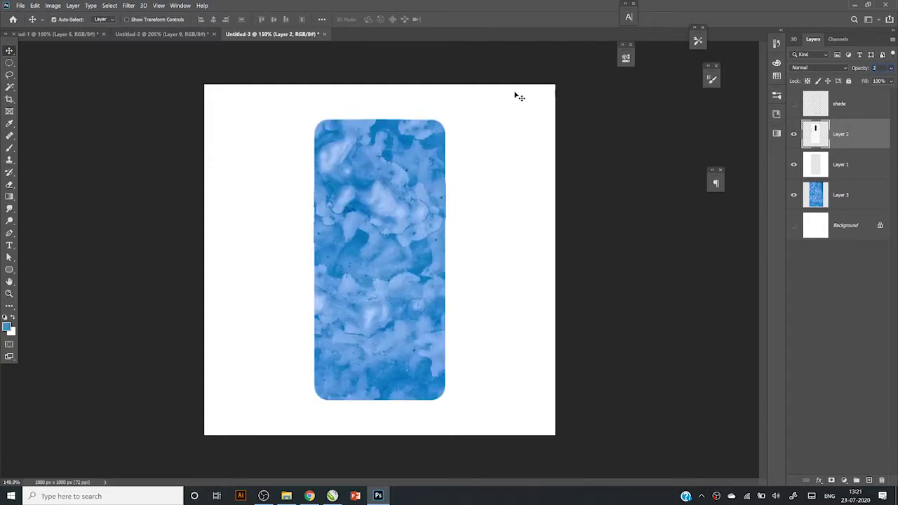
{"action": "type", "text": "0"}
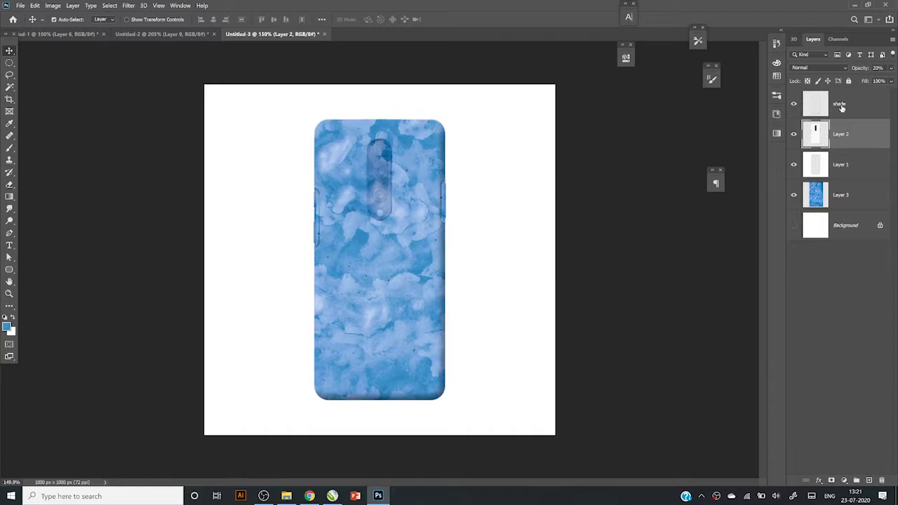
{"action": "left_click", "coordinate": [840, 109]}
{"action": "left_click", "coordinate": [825, 134]}
{"action": "scroll", "coordinate": [435, 210], "scroll_direction": "up", "scroll_amount": 3}
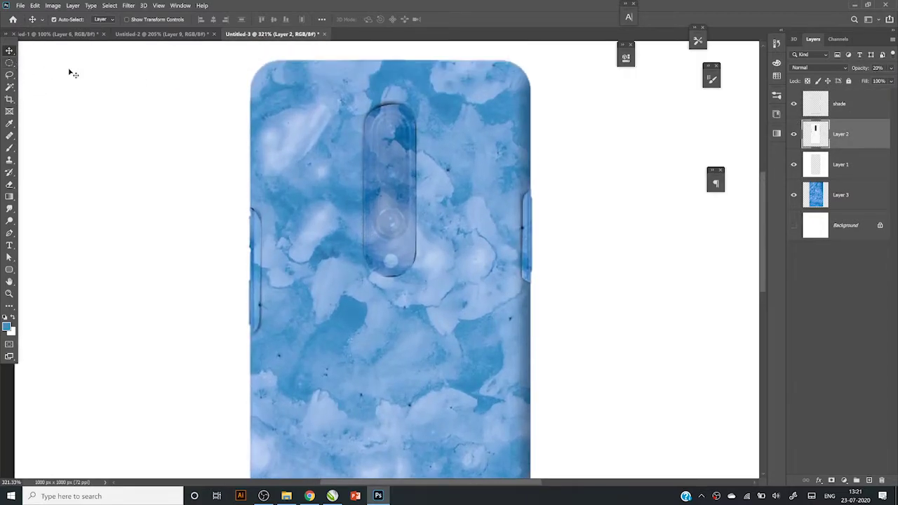
- Copy the camera bump onto a new top Layer 4 at 100% opacity
{"action": "key", "text": "p"}
{"action": "left_click", "coordinate": [386, 111]}
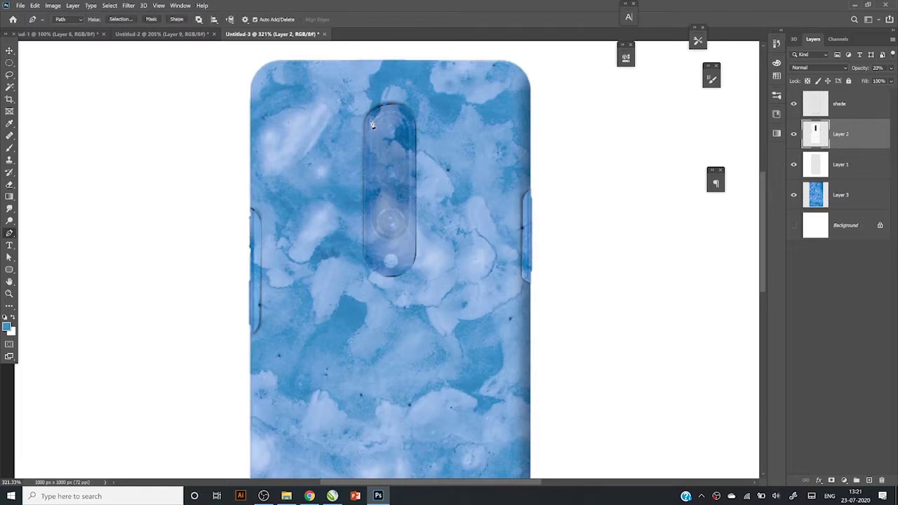
{"action": "scroll", "coordinate": [413, 132], "scroll_direction": "down", "scroll_amount": 1}
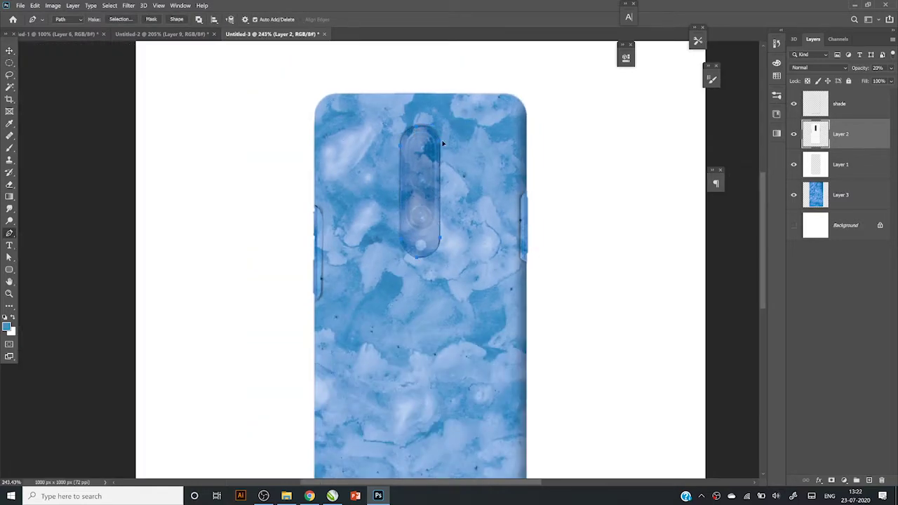
{"action": "key", "text": "ctrl+Return"}
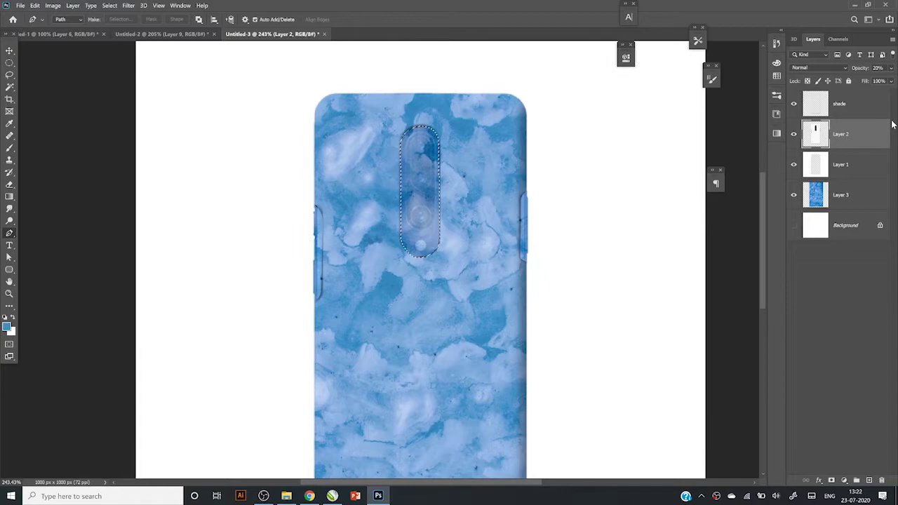
{"action": "key", "text": "ctrl+j"}
{"action": "key", "text": "ctrl+bracketright"}
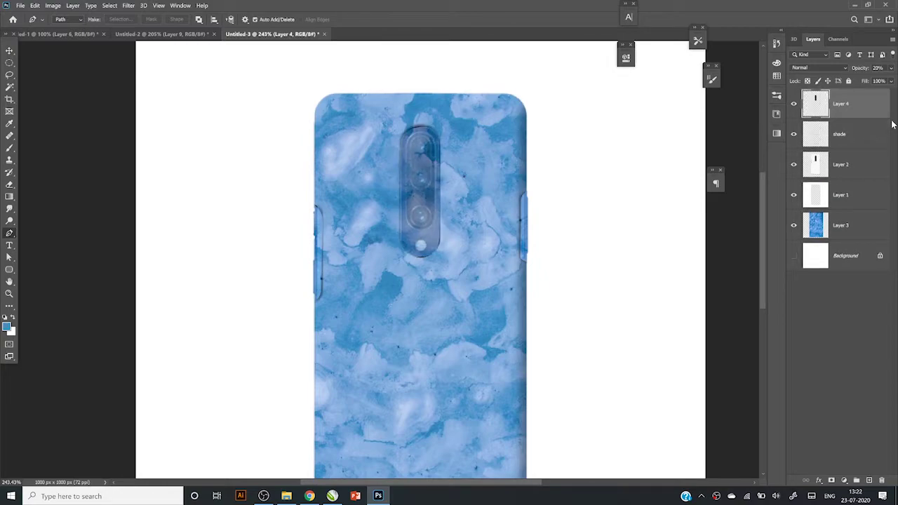
{"action": "key", "text": "v"}
{"action": "left_click_drag", "start_coordinate": [857, 68], "coordinate": [888, 54]}
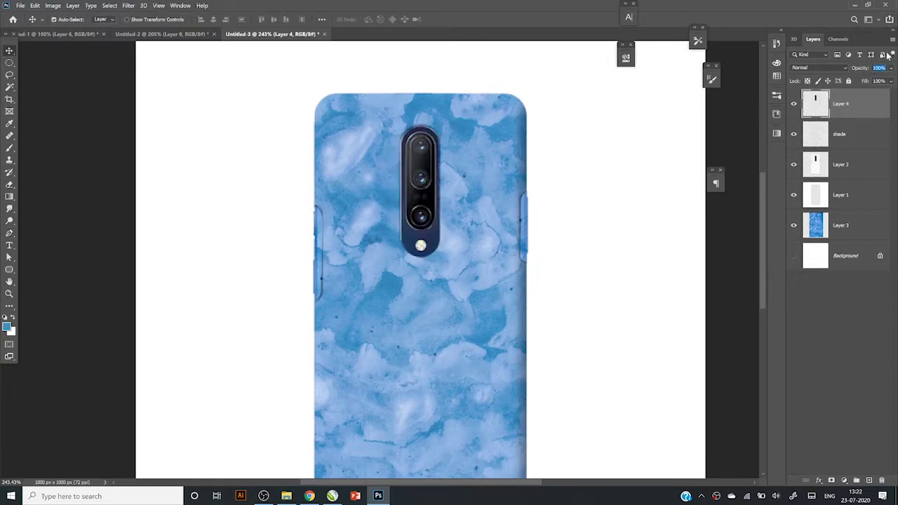
{"action": "key", "text": "alt+bracketleft"}
{"action": "key", "text": "alt+bracketleft"}
{"action": "key", "text": "p"}
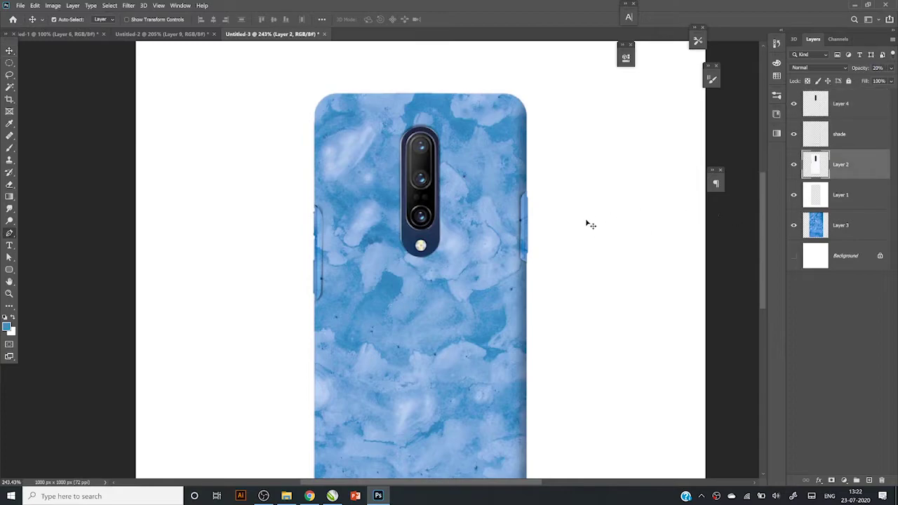
{"action": "scroll", "coordinate": [530, 213], "scroll_direction": "up", "scroll_amount": 2}
- Copy the right side button onto Layer 5 and move it to the top
{"action": "left_click", "coordinate": [526, 183]}
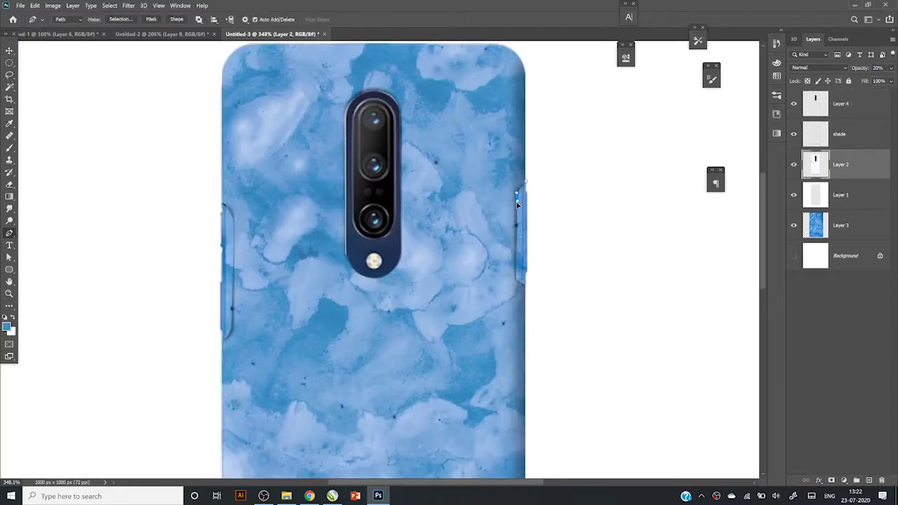
{"action": "left_click", "coordinate": [517, 203]}
{"action": "left_click", "coordinate": [544, 181]}
{"action": "key", "text": "ctrl+Return"}
{"action": "key", "text": "ctrl+j"}
{"action": "key", "text": "ctrl+]"}
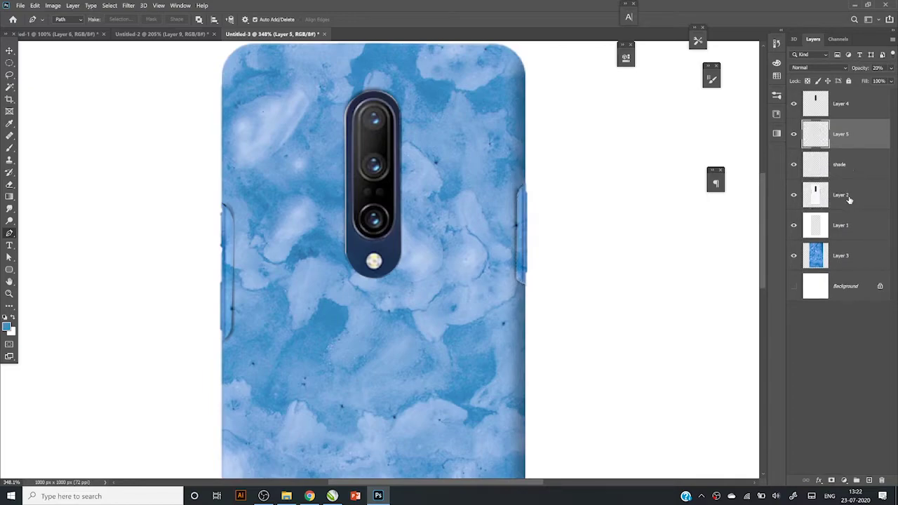
{"action": "key", "text": "ctrl+bracketright"}
{"action": "key", "text": "Return"}
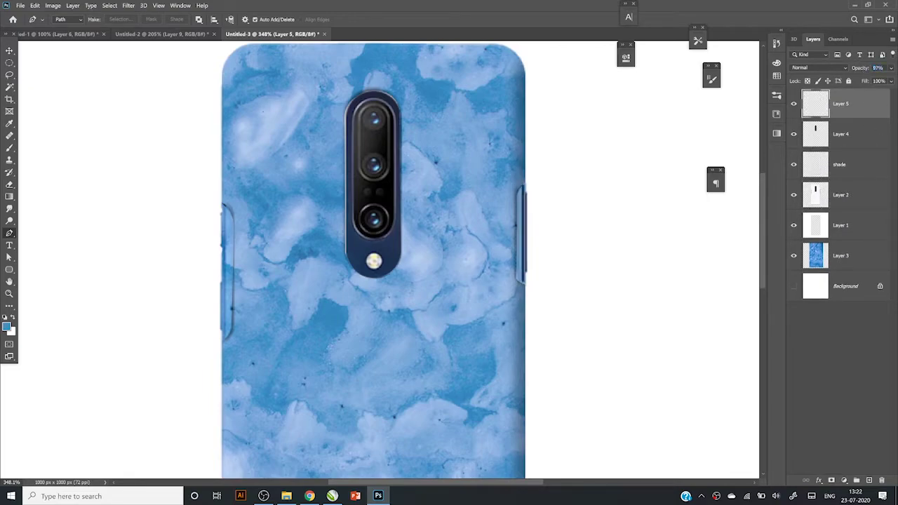
{"action": "key", "text": "Return"}
- Put the left side button on Layer 6 at the top with raised opacity
{"action": "left_click", "coordinate": [834, 200]}
{"action": "left_click", "coordinate": [224, 205]}
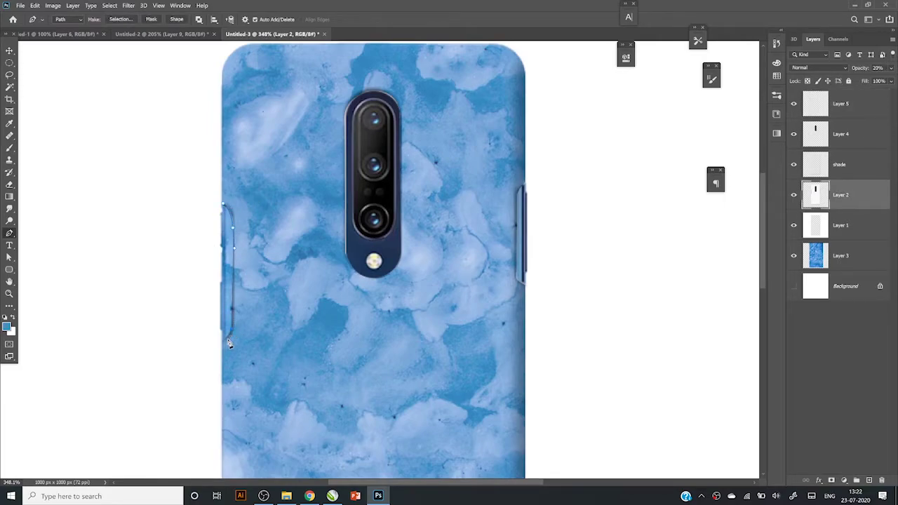
{"action": "left_click", "coordinate": [200, 224]}
{"action": "left_click", "coordinate": [211, 204]}
{"action": "key", "text": "ctrl+Return"}
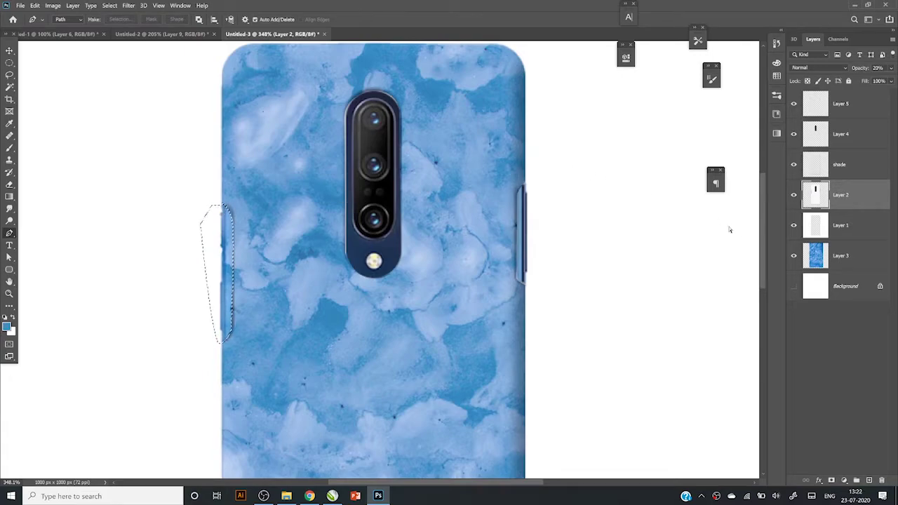
{"action": "key", "text": "ctrl+shift+alt+n"}
{"action": "key", "text": "ctrl+bracketright"}
{"action": "key", "text": "ctrl+bracketright"}
{"action": "key", "text": "ctrl+bracketright"}
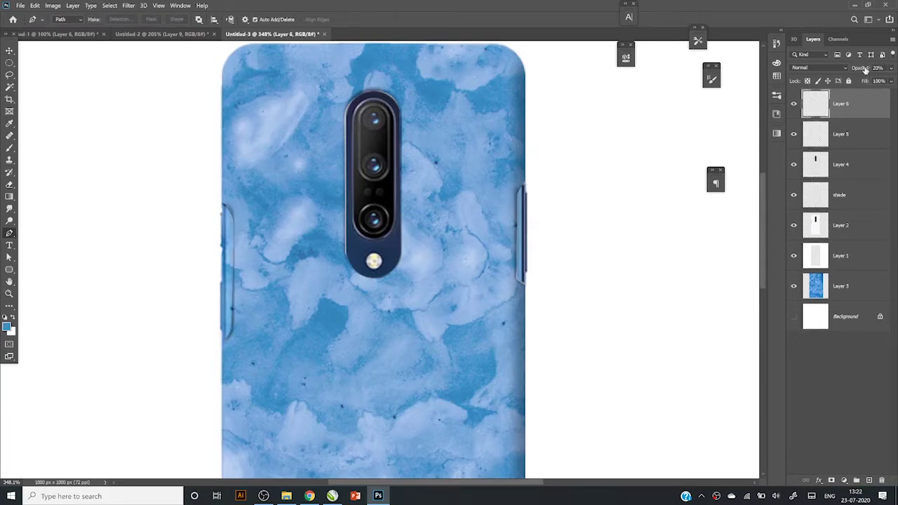
{"action": "left_click_drag", "start_coordinate": [865, 68], "coordinate": [894, 56]}
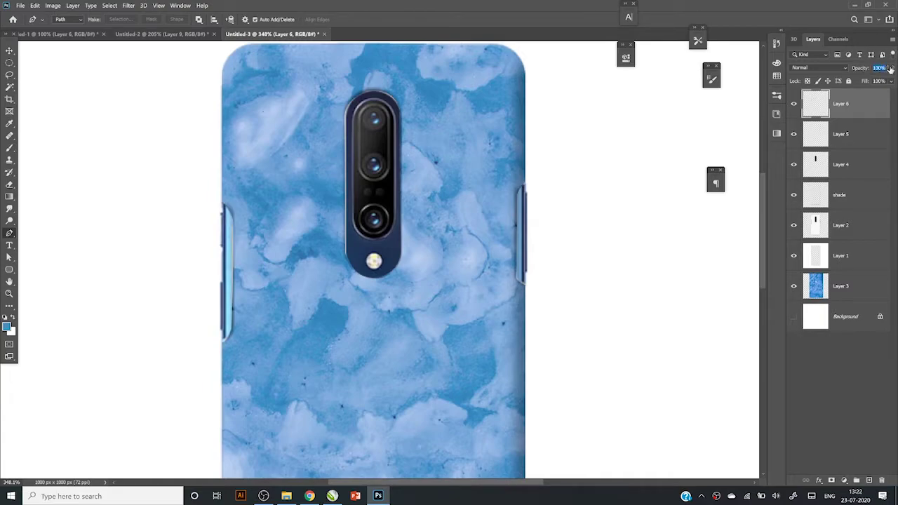
{"action": "key", "text": "Return"}
- Hide Layer 2, fit the canvas on screen, and select texture Layer 3
{"action": "key", "text": "v"}
{"action": "left_click", "coordinate": [852, 226]}
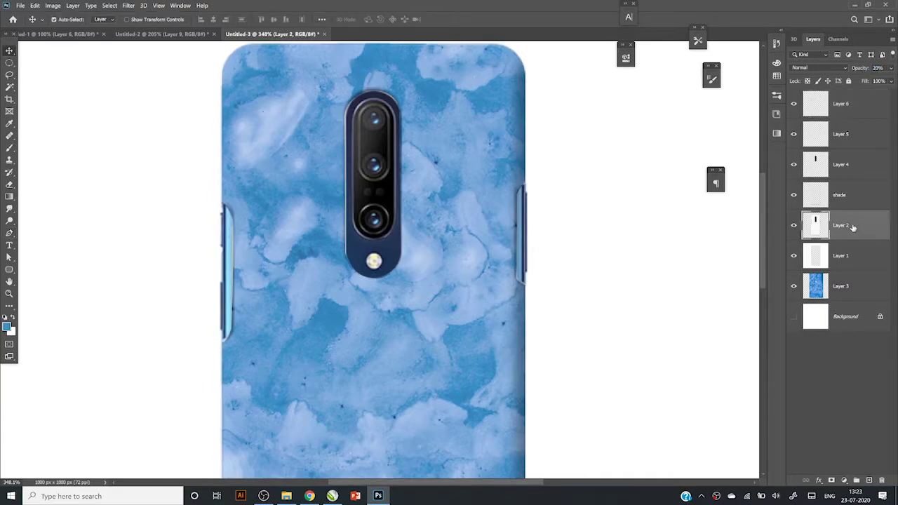
{"action": "left_click", "coordinate": [793, 225]}
{"action": "key", "text": "ctrl+minus"}
{"action": "key", "text": "ctrl+minus"}
{"action": "key", "text": "ctrl+minus"}
{"action": "key", "text": "ctrl+0"}
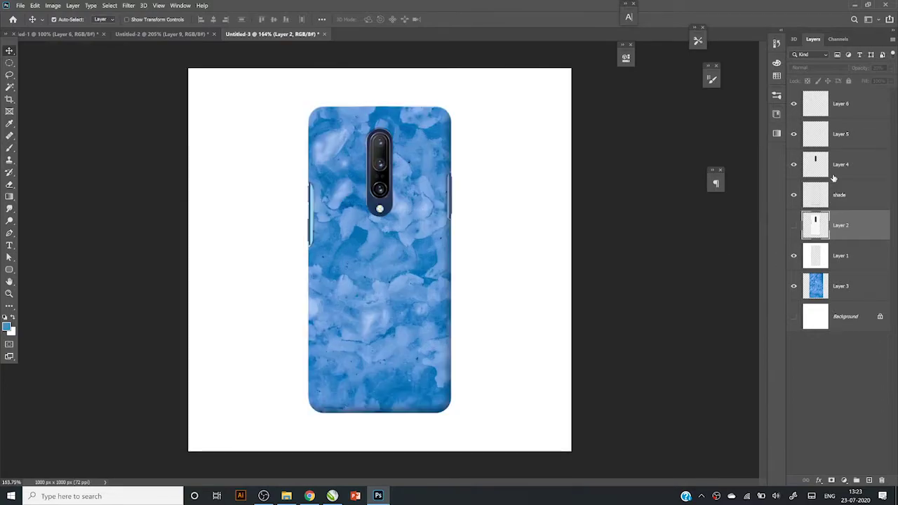
{"action": "left_click", "coordinate": [793, 196]}
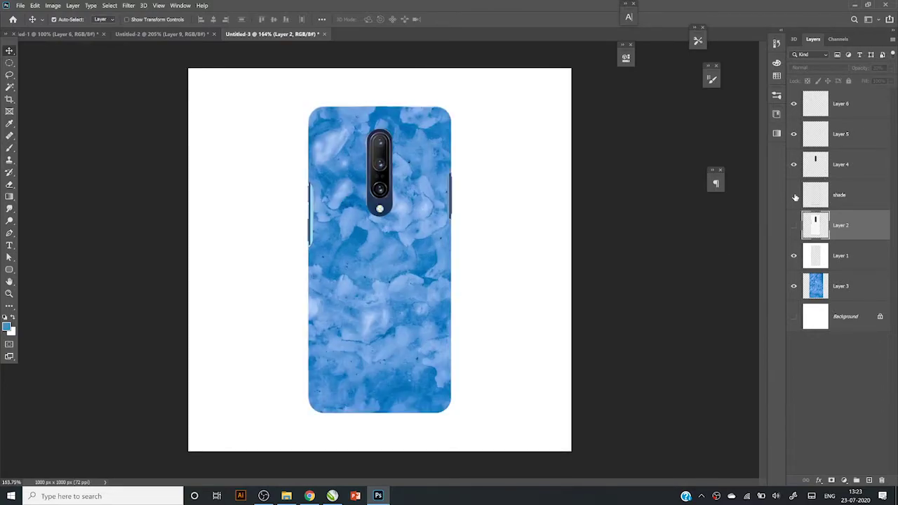
{"action": "left_click", "coordinate": [844, 292]}
- Copy the pink-blue marble wallpaper image from the Chrome search results
{"action": "left_click", "coordinate": [311, 496]}
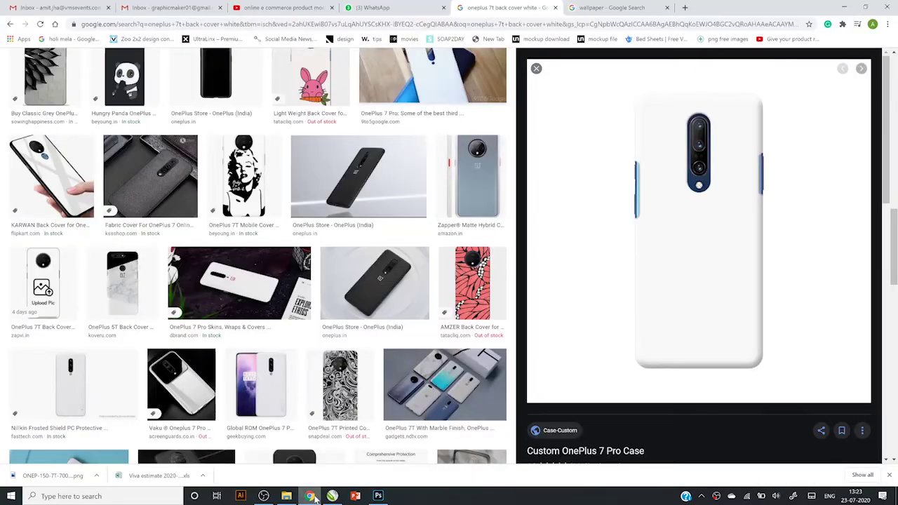
{"action": "left_click", "coordinate": [611, 7]}
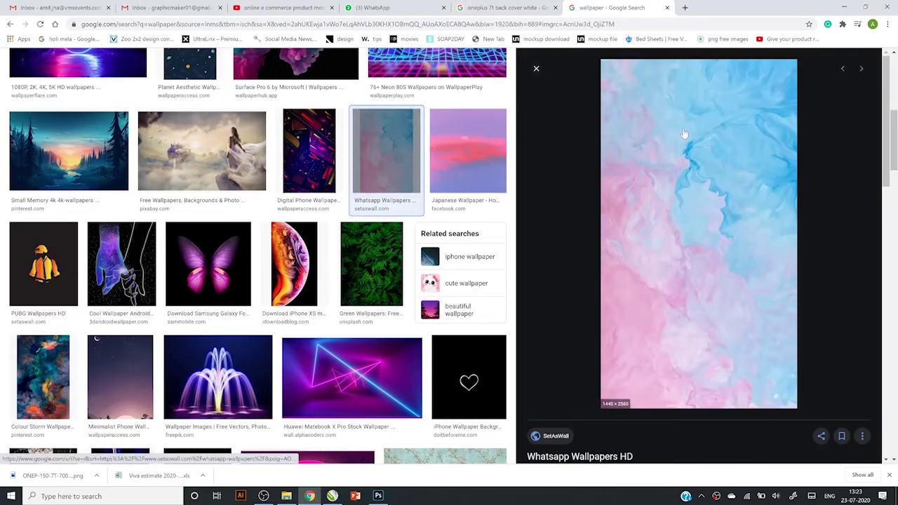
{"action": "right_click", "coordinate": [684, 133]}
{"action": "left_click", "coordinate": [708, 216]}
- Paste the marble wallpaper and make it dark grey with Saturation -100 and lower Lightness
{"action": "key", "text": "alt+Tab"}
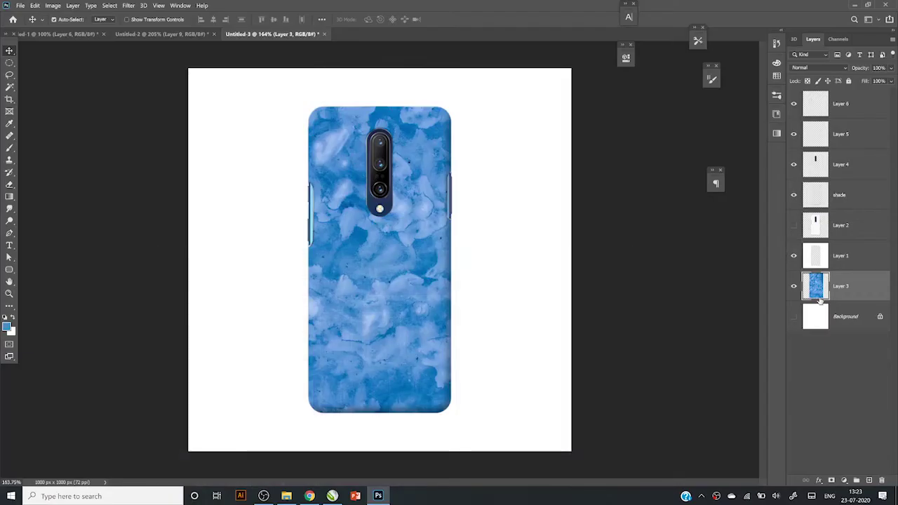
{"action": "key", "text": "ctrl+v"}
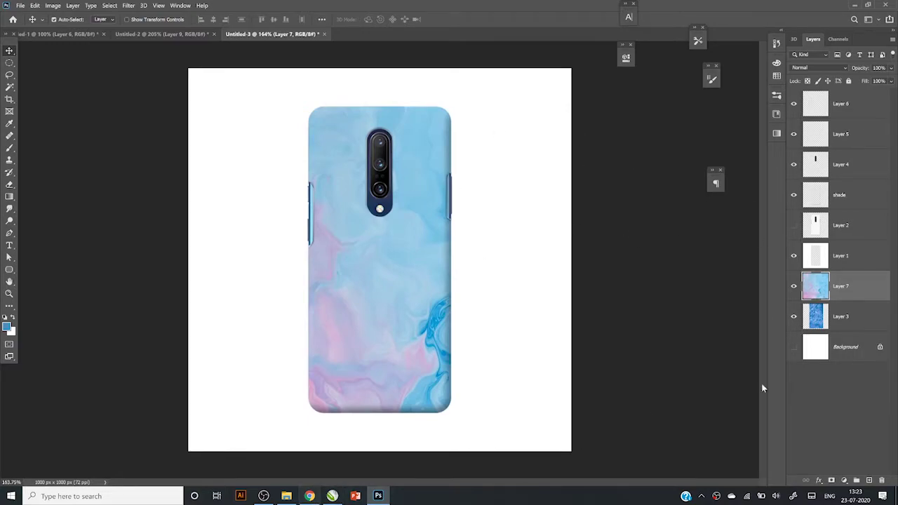
{"action": "key", "text": "i"}
{"action": "key", "text": "ctrl+u"}
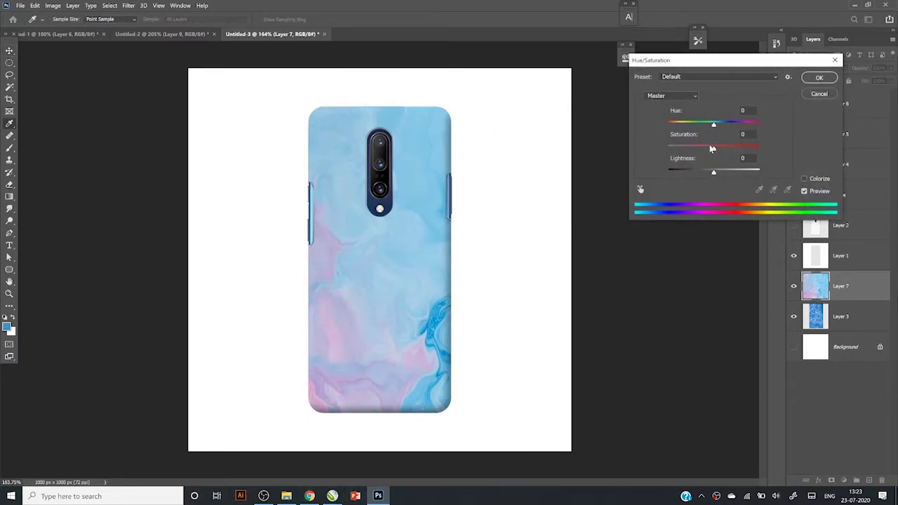
{"action": "left_click_drag", "start_coordinate": [713, 148], "coordinate": [668, 148]}
{"action": "left_click_drag", "start_coordinate": [712, 172], "coordinate": [703, 172]}
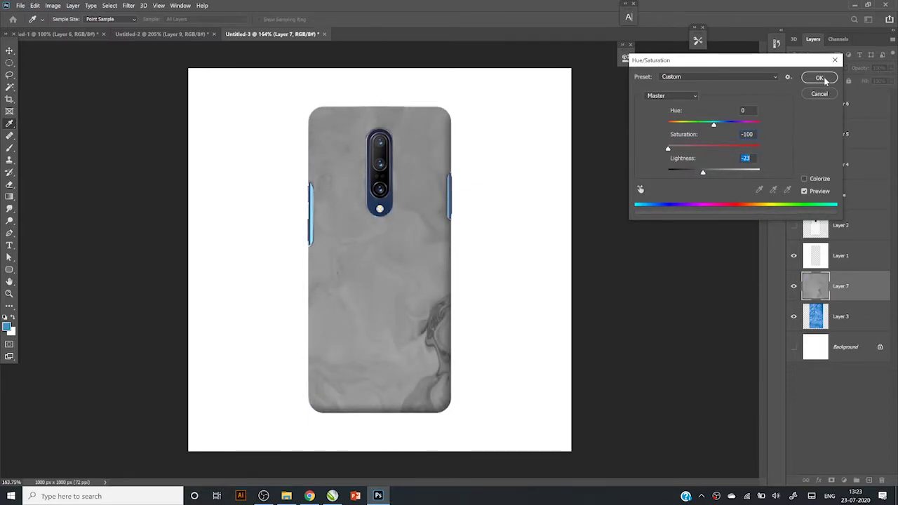
{"action": "left_click", "coordinate": [819, 77]}
- Show Layer 2 again at 15% opacity
{"action": "left_click", "coordinate": [854, 233]}
{"action": "key", "text": "ctrl+comma"}
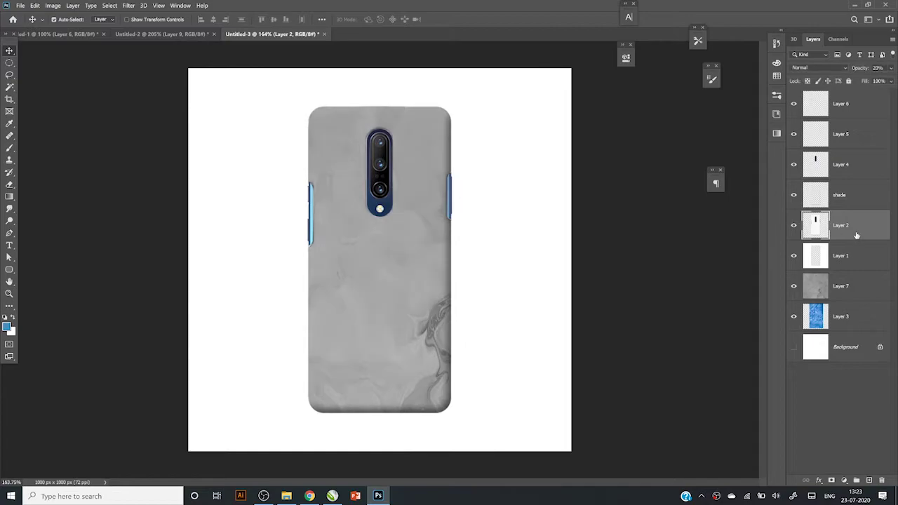
{"action": "left_click", "coordinate": [877, 67]}
{"action": "type", "text": "1"}
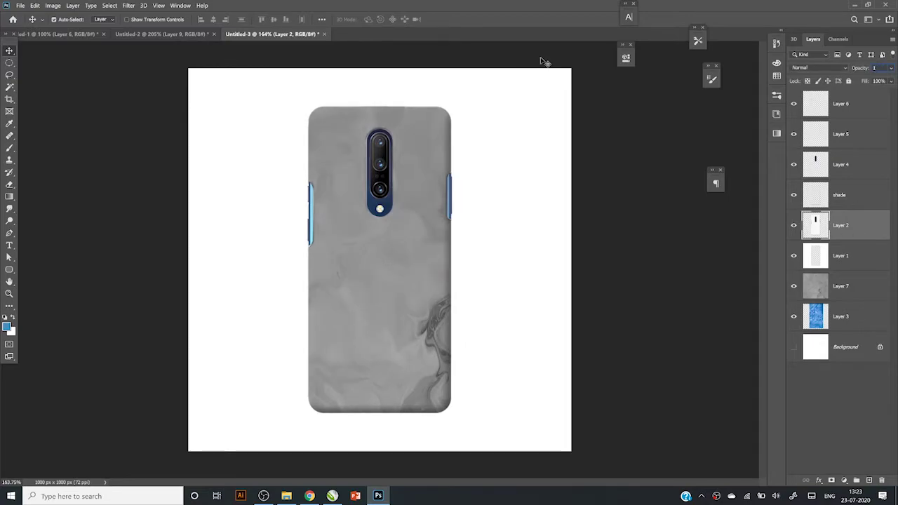
{"action": "type", "text": "5"}
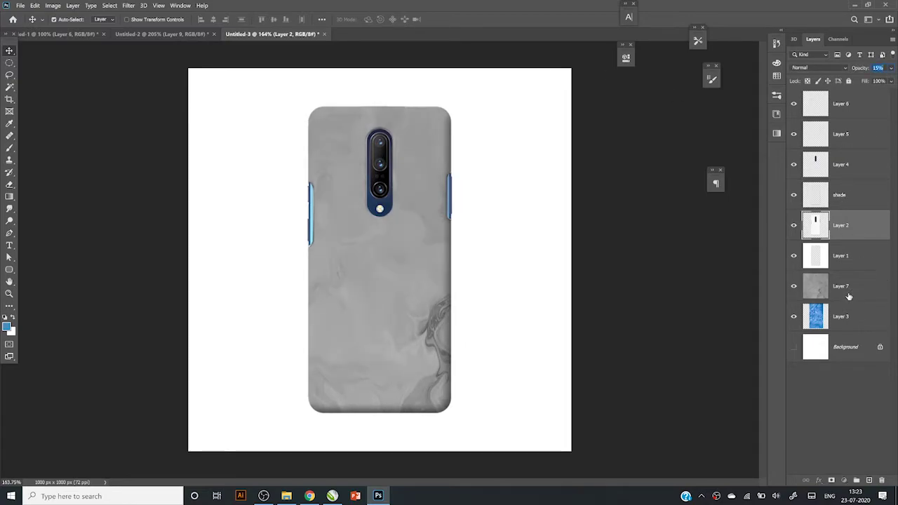
- Darken the grey marble on Layer 7 further with Hue/Saturation
{"action": "left_click", "coordinate": [851, 289]}
{"action": "key", "text": "ctrl+u"}
{"action": "left_click_drag", "start_coordinate": [713, 148], "coordinate": [668, 149]}
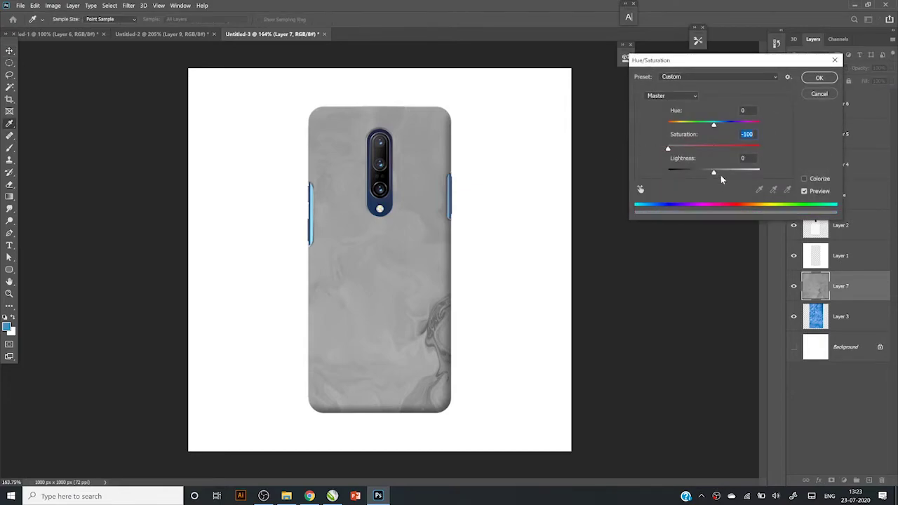
{"action": "mouse_move", "coordinate": [713, 172]}
{"action": "left_mouse_down"}
{"action": "mouse_move", "coordinate": [674, 173]}
{"action": "mouse_move", "coordinate": [697, 173]}
{"action": "left_mouse_up"}
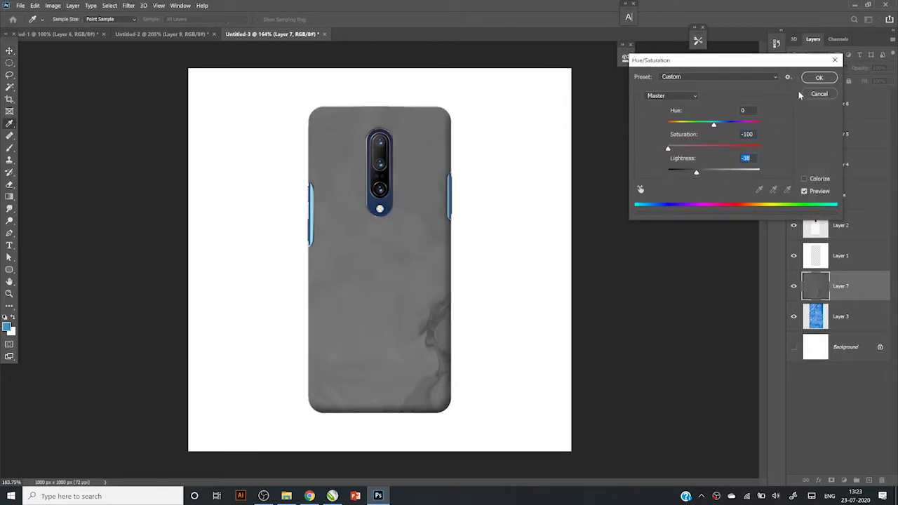
{"action": "left_click", "coordinate": [819, 78]}
{"action": "left_click", "coordinate": [309, 496]}
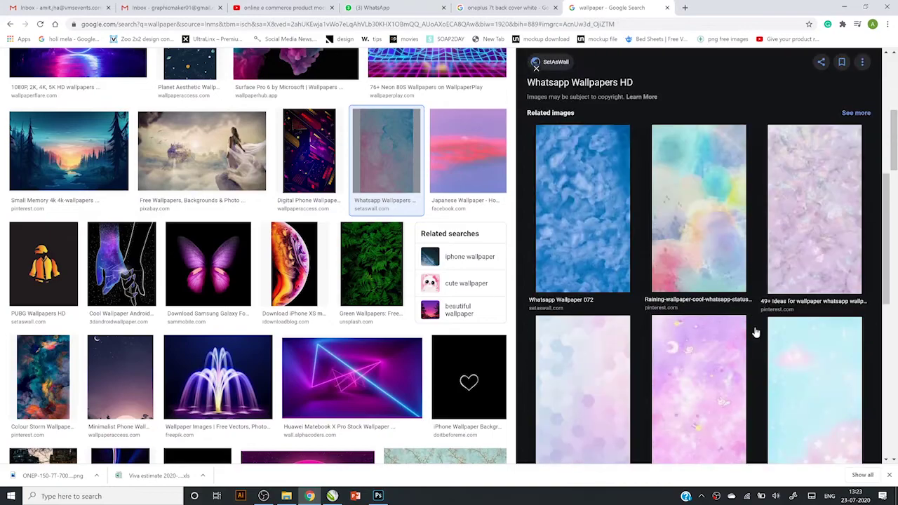
- Copy the digital phone wallpaper from Chrome and paste it into the Photoshop mockup
{"action": "scroll", "coordinate": [755, 332], "scroll_direction": "down", "scroll_amount": 3}
{"action": "left_click", "coordinate": [336, 372]}
{"action": "right_click", "coordinate": [694, 151]}
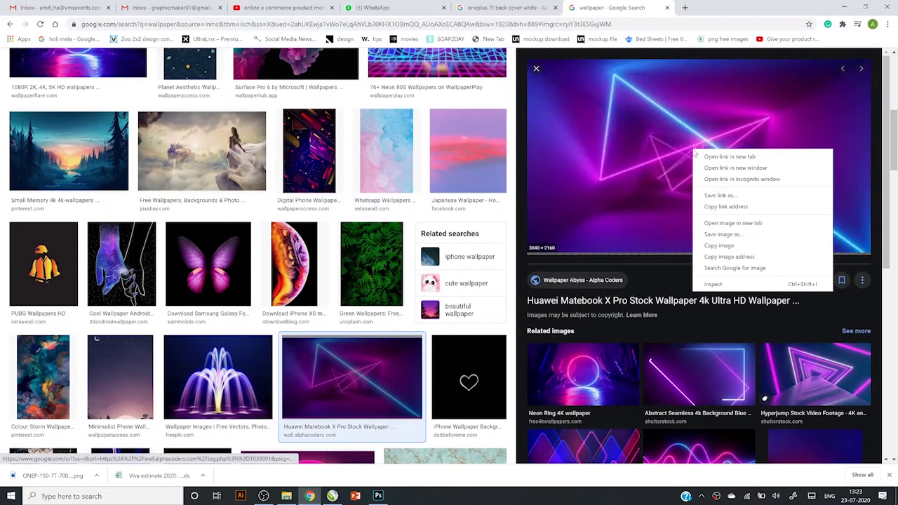
{"action": "left_click", "coordinate": [309, 151]}
{"action": "right_click", "coordinate": [709, 149]}
{"action": "left_click", "coordinate": [729, 245]}
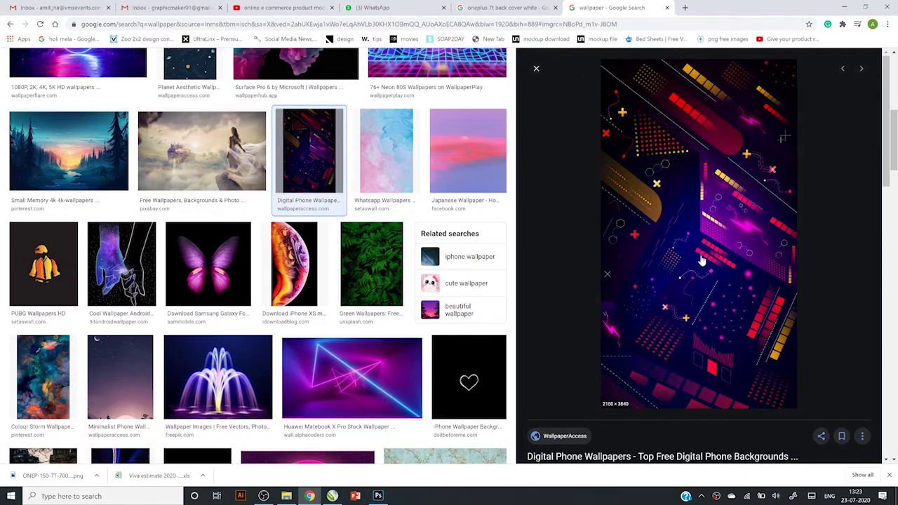
{"action": "left_click", "coordinate": [378, 496]}
{"action": "key", "text": "ctrl+v"}
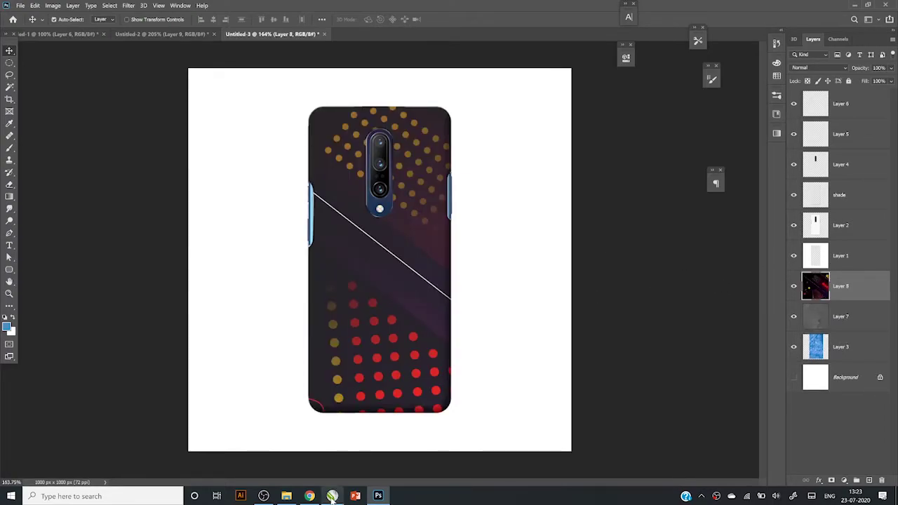
- Paste the green fern wallpaper onto the phone case and duplicate the shade layer
{"action": "left_click", "coordinate": [309, 495]}
{"action": "left_click", "coordinate": [371, 277]}
{"action": "right_click", "coordinate": [723, 155]}
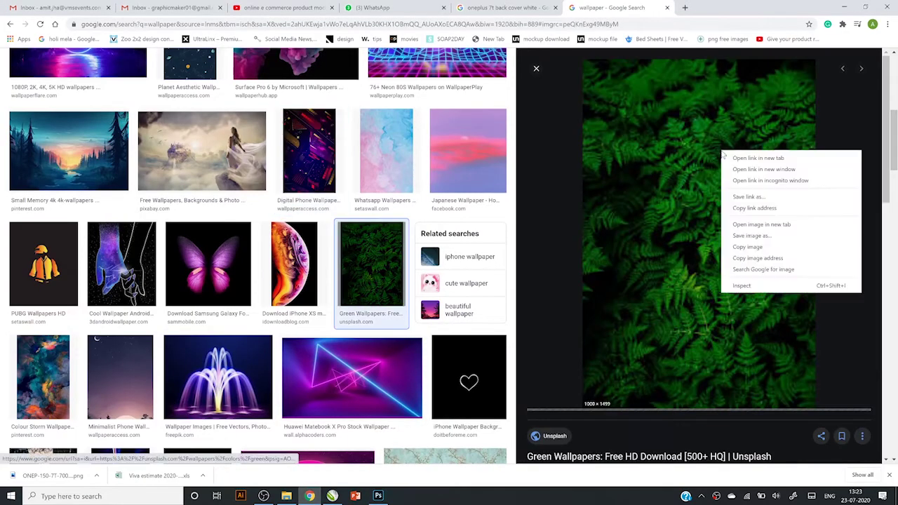
{"action": "left_click", "coordinate": [757, 246]}
{"action": "left_click", "coordinate": [378, 496]}
{"action": "key", "text": "ctrl+v"}
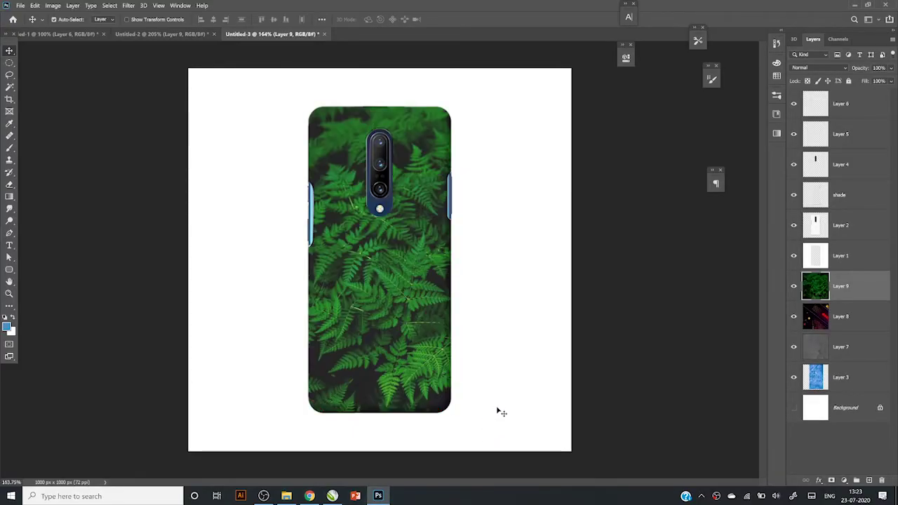
{"action": "left_click", "coordinate": [847, 197]}
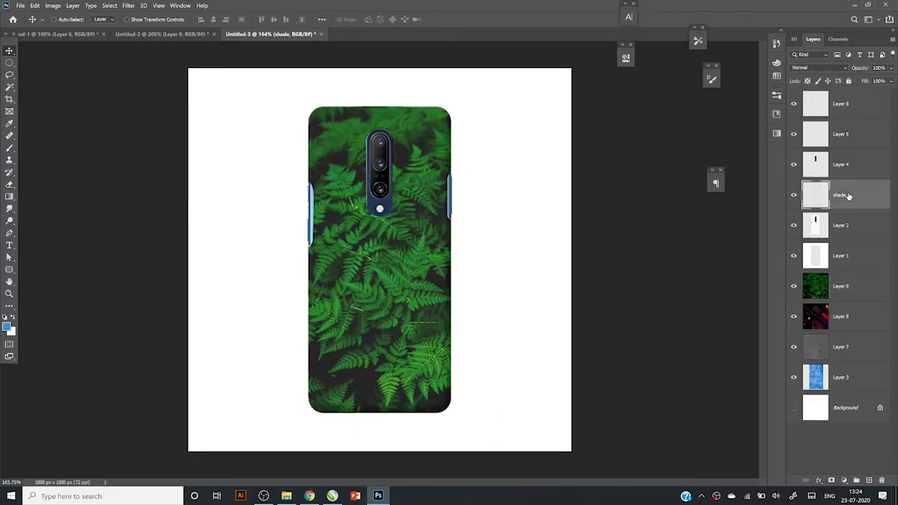
{"action": "key", "text": "ctrl+j"}
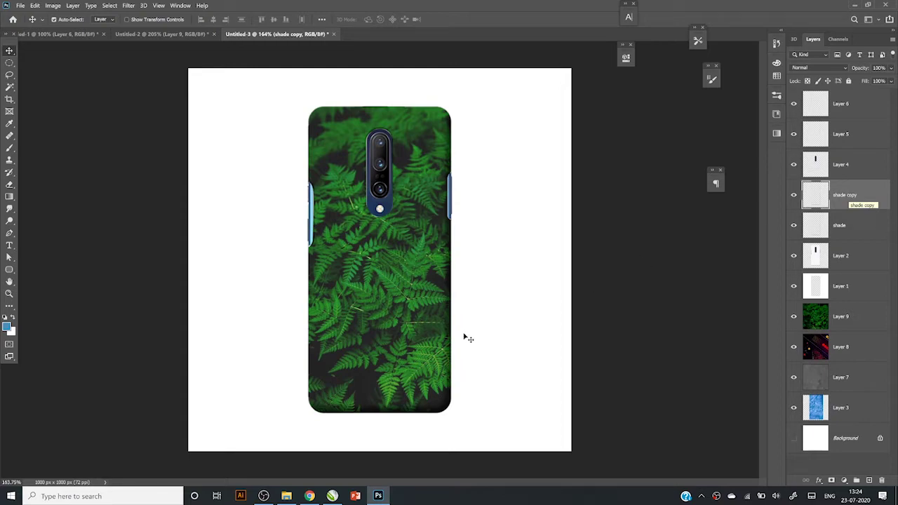
- Copy The Verge pink-and-lavender wallpaper and paste it into the mockup
{"action": "left_click", "coordinate": [309, 496]}
{"action": "scroll", "coordinate": [711, 331], "scroll_direction": "down", "scroll_amount": 5}
{"action": "scroll", "coordinate": [290, 390], "scroll_direction": "down", "scroll_amount": 2}
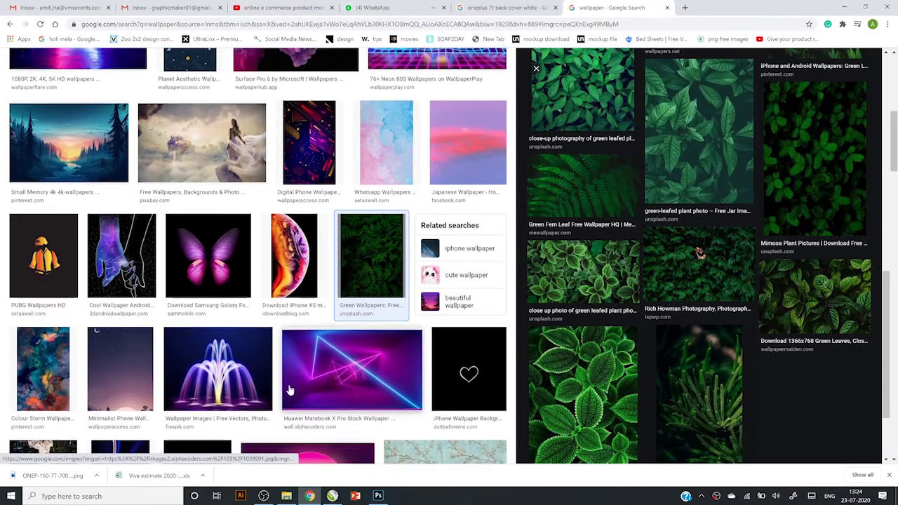
{"action": "scroll", "coordinate": [289, 390], "scroll_direction": "down", "scroll_amount": 5}
{"action": "left_click", "coordinate": [471, 391]}
{"action": "right_click", "coordinate": [725, 181]}
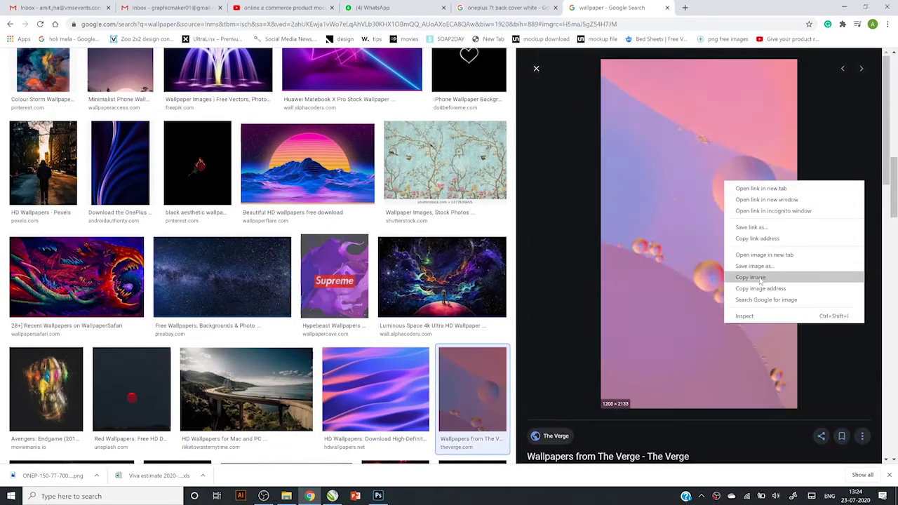
{"action": "left_click", "coordinate": [761, 279]}
{"action": "left_click", "coordinate": [378, 496]}
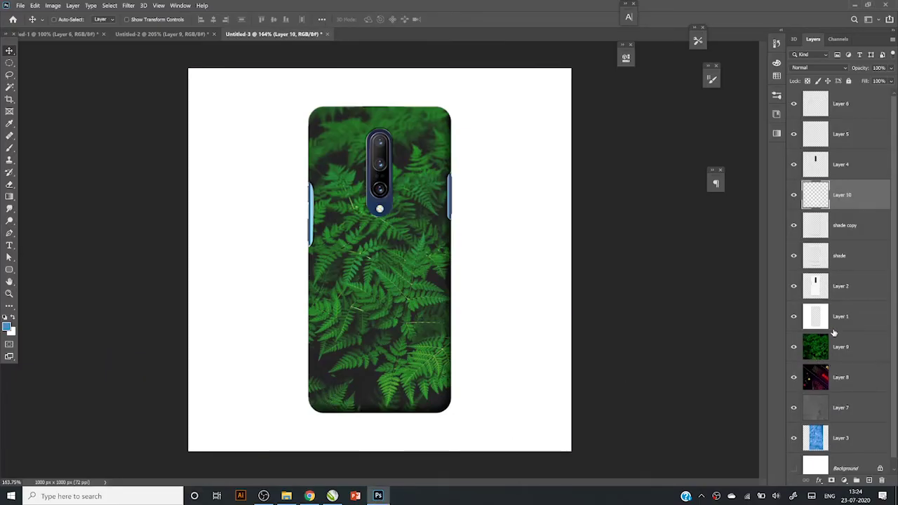
{"action": "key", "text": "ctrl+v"}
- Move wallpaper Layer 10 below Layer 1 and select Layers 1–6 for grouping
{"action": "left_click_drag", "start_coordinate": [851, 199], "coordinate": [855, 330]}
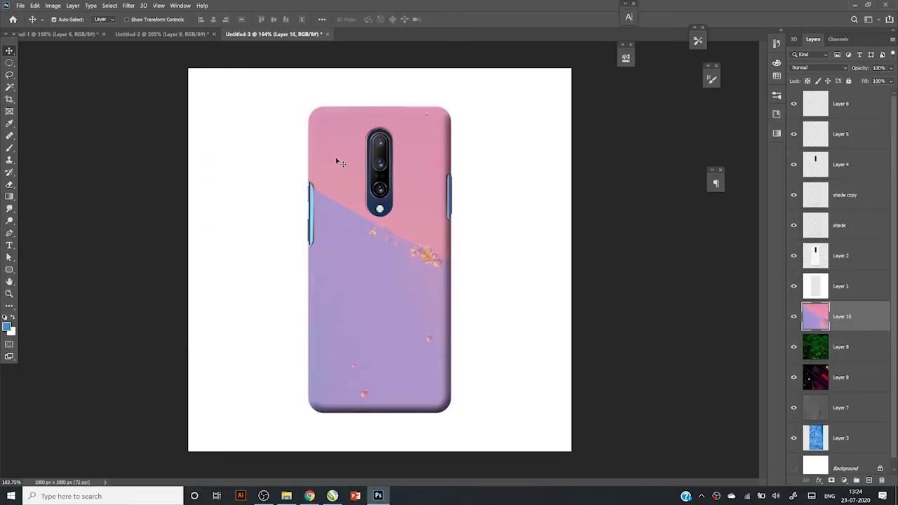
{"action": "left_click", "coordinate": [847, 259]}
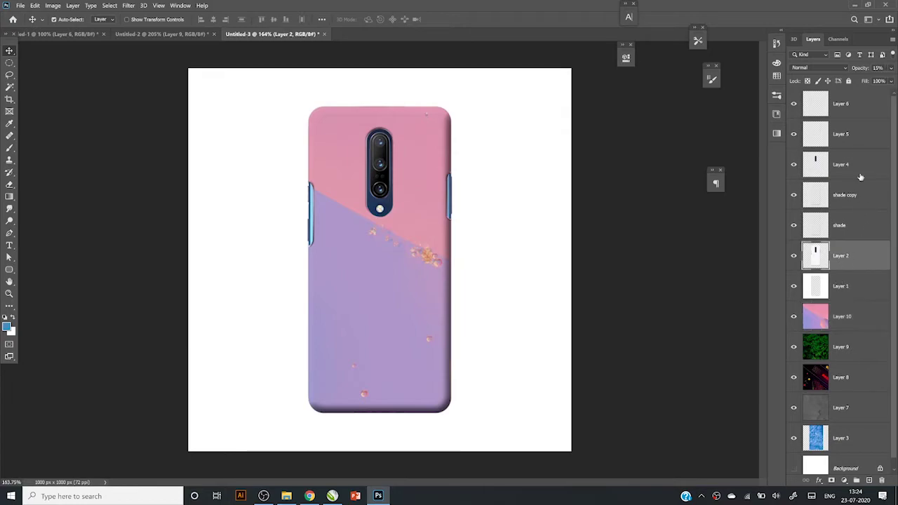
{"action": "left_click", "coordinate": [849, 110], "text": "shift"}
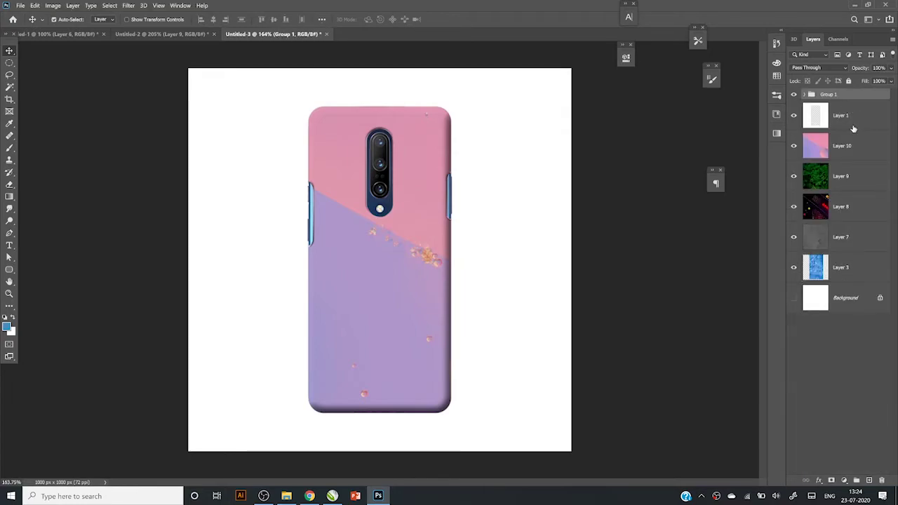
{"action": "left_click", "coordinate": [840, 120]}
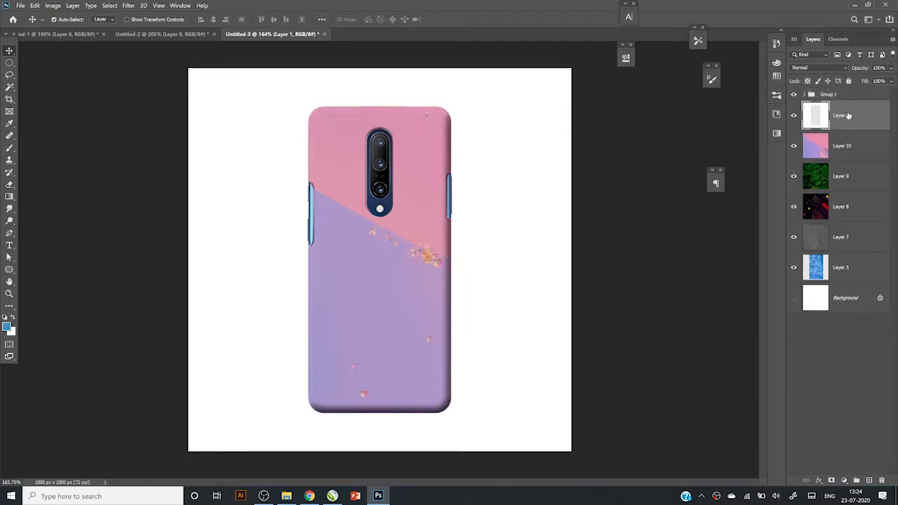
{"action": "left_click", "coordinate": [850, 159]}
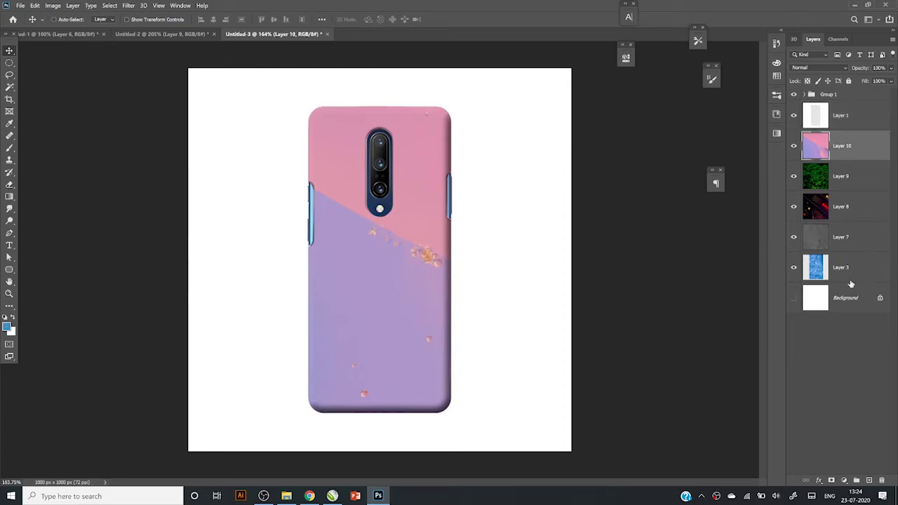
{"action": "key", "text": "ctrl+u"}
- Apply Hue +42 and Saturation +65 to Layer 10, then exit quick mask mode
{"action": "mouse_move", "coordinate": [713, 146]}
{"action": "left_mouse_down"}
{"action": "mouse_move", "coordinate": [702, 146]}
{"action": "mouse_move", "coordinate": [743, 147]}
{"action": "mouse_move", "coordinate": [732, 124]}
{"action": "left_mouse_up"}
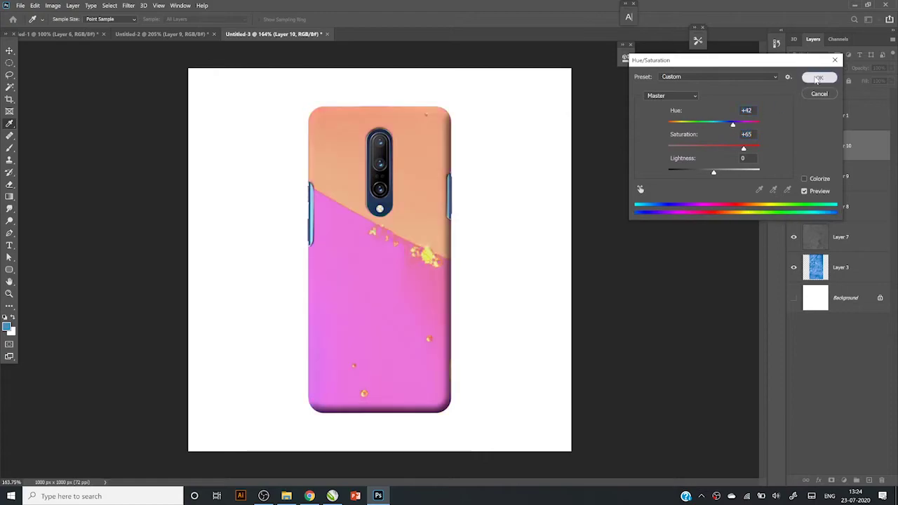
{"action": "left_click", "coordinate": [818, 77]}
{"action": "key", "text": "w"}
{"action": "key", "text": "q"}
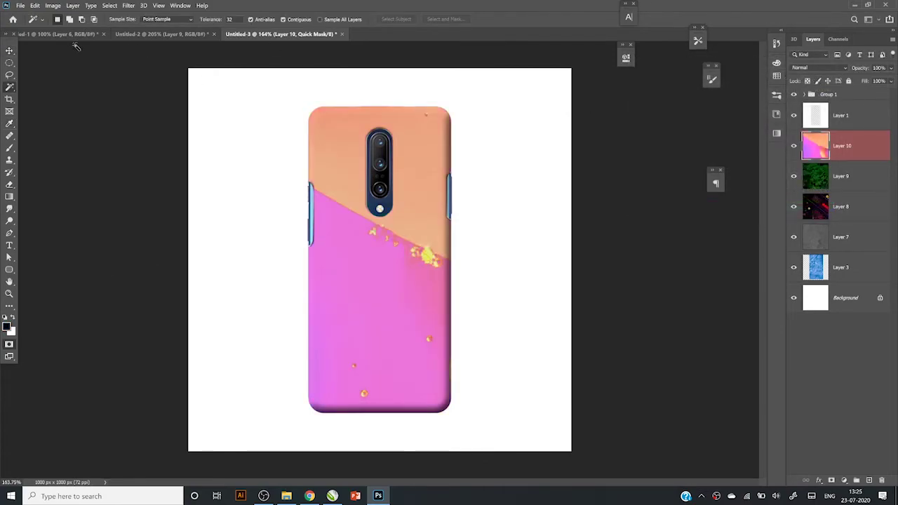
{"action": "left_click", "coordinate": [9, 51]}
{"action": "key", "text": "q"}
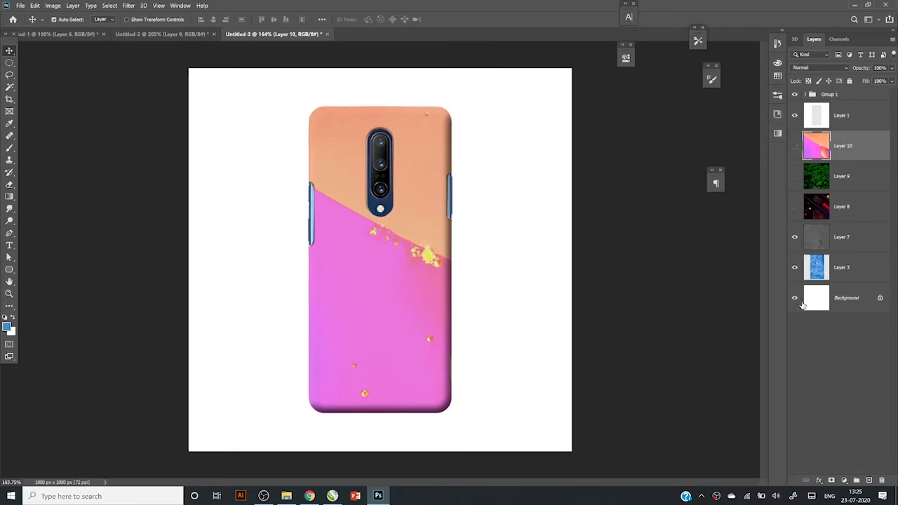
- Hide the background and wallpaper layers and save the mockup to the Desktop as oneplus PNG
{"action": "left_click_drag", "start_coordinate": [794, 297], "coordinate": [795, 237]}
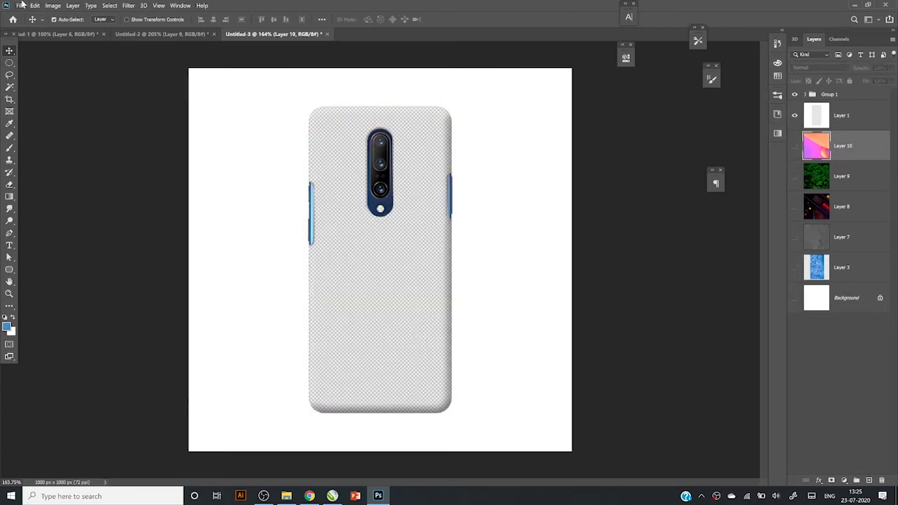
{"action": "left_click", "coordinate": [21, 5]}
{"action": "left_click", "coordinate": [35, 115]}
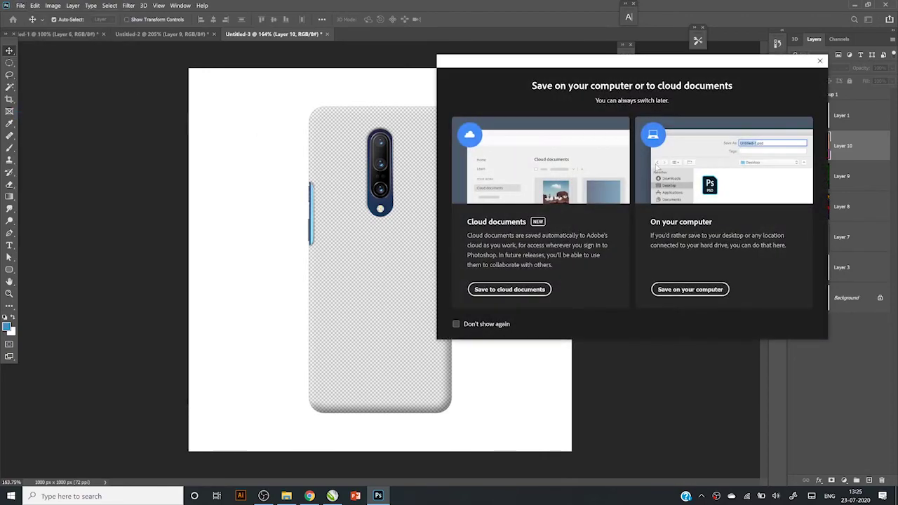
{"action": "left_click", "coordinate": [669, 290]}
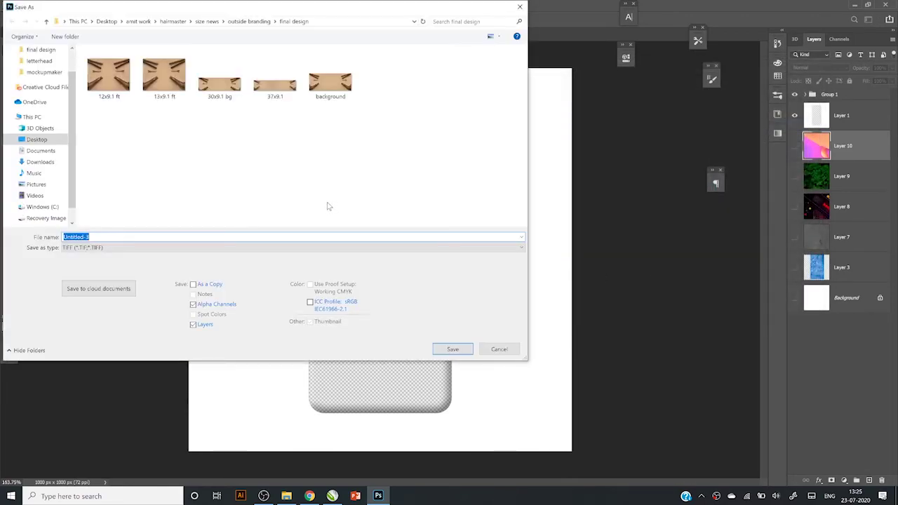
{"action": "left_click", "coordinate": [39, 139]}
{"action": "type", "text": "oneplus"}
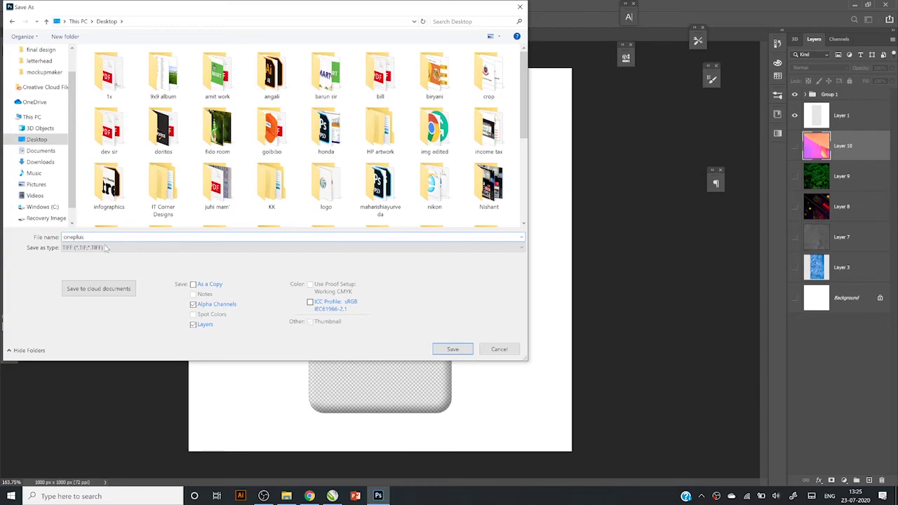
{"action": "left_click", "coordinate": [105, 248]}
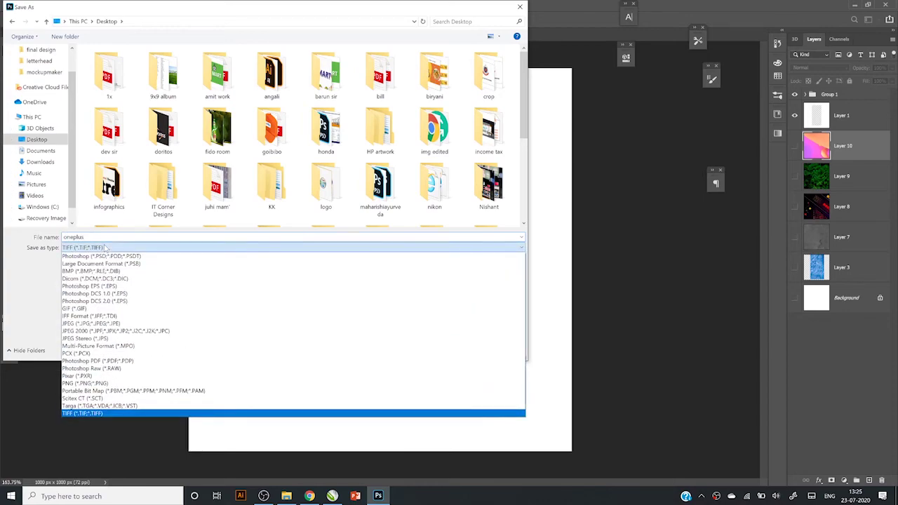
{"action": "left_click", "coordinate": [90, 383]}
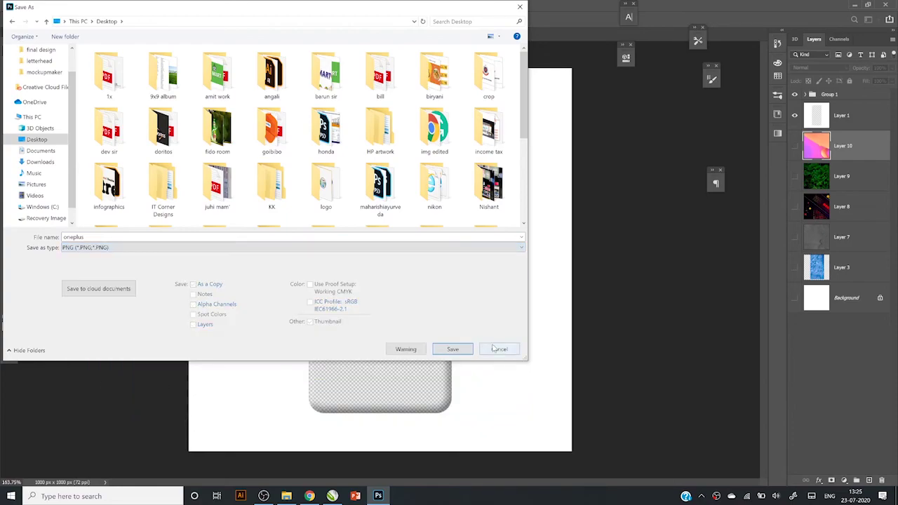
{"action": "left_click", "coordinate": [452, 349]}
{"action": "left_click", "coordinate": [500, 149]}
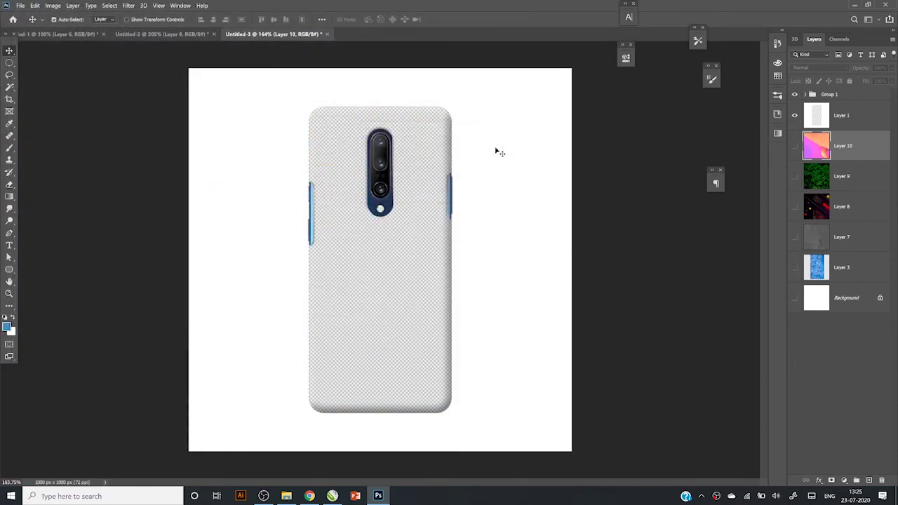
- Drag the oneplus PNG from the Desktop folder in File Explorer onto CorelDRAW
{"action": "left_click", "coordinate": [286, 496]}
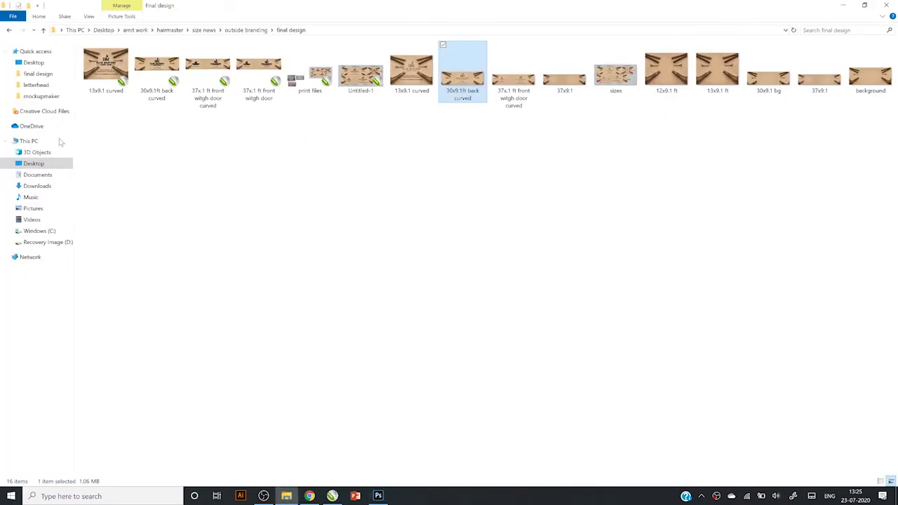
{"action": "left_click", "coordinate": [33, 163]}
{"action": "left_click_drag", "start_coordinate": [208, 249], "coordinate": [333, 494]}
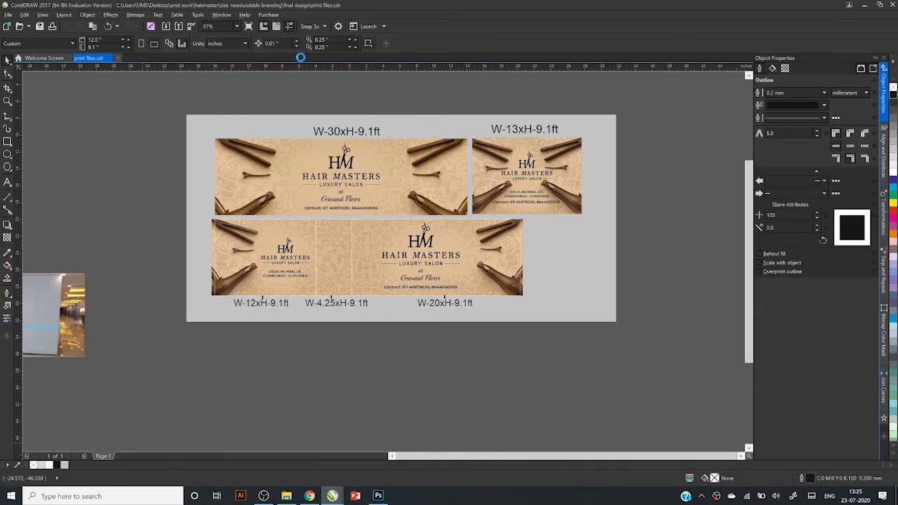
- Drop oneplus into CorelDRAW and place a dark blue rectangle behind the phone
{"action": "left_click_drag", "start_coordinate": [335, 484], "coordinate": [393, 163]}
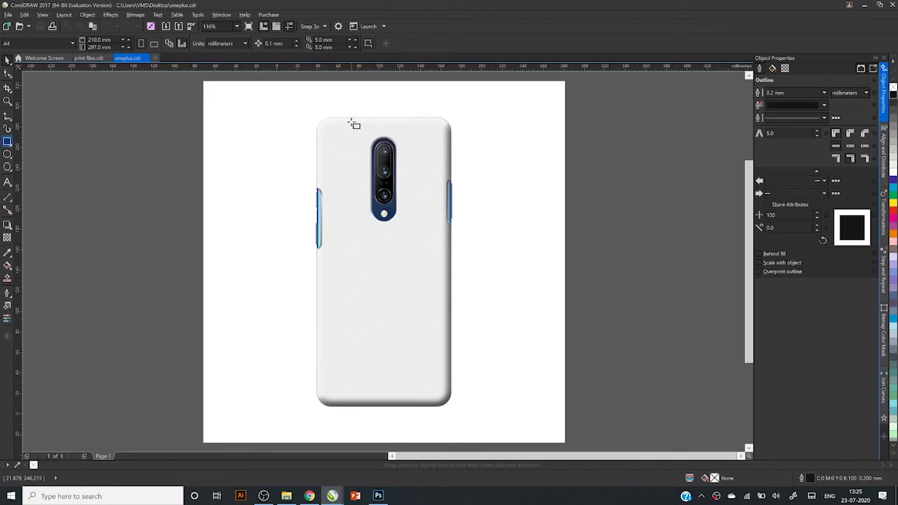
{"action": "key", "text": "F6"}
{"action": "mouse_move", "coordinate": [299, 100]}
{"action": "left_mouse_down"}
{"action": "mouse_move", "coordinate": [471, 387]}
{"action": "mouse_move", "coordinate": [472, 421]}
{"action": "left_mouse_up"}
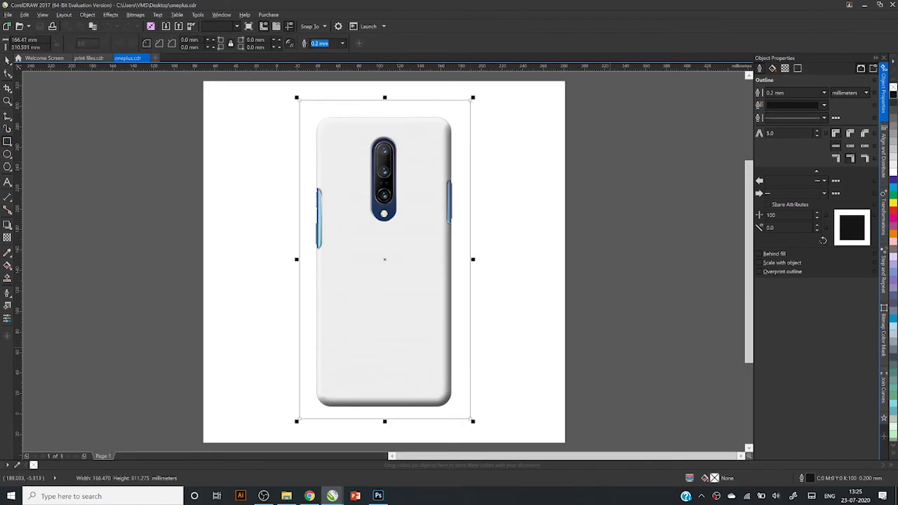
{"action": "left_click", "coordinate": [894, 180]}
{"action": "key", "text": "shift+Page_Down"}
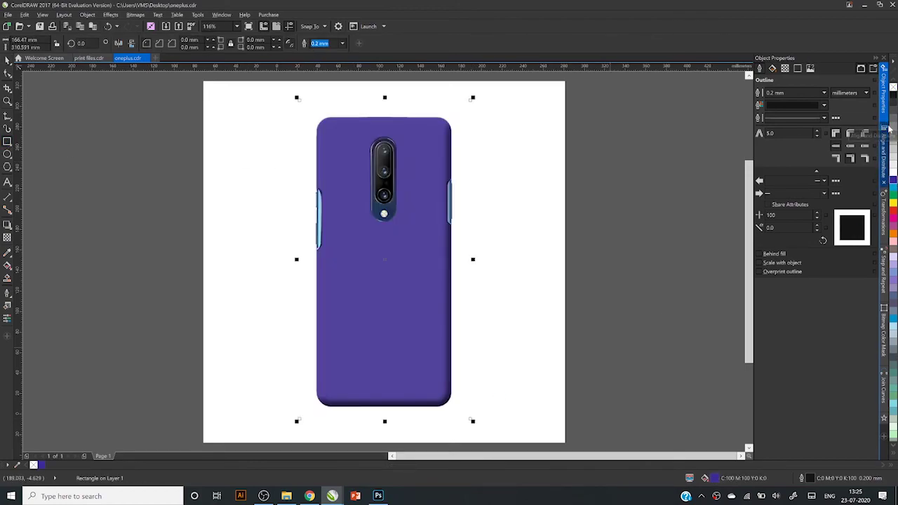
- Try orange, lavender, cyan, black, grey and blue-purple fills for the case rectangle
{"action": "left_click", "coordinate": [893, 258]}
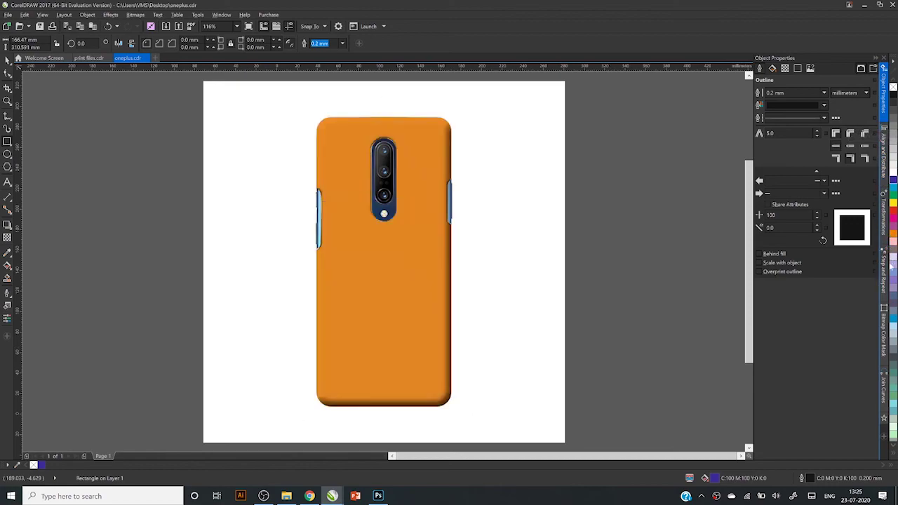
{"action": "left_click", "coordinate": [892, 296]}
{"action": "left_click", "coordinate": [893, 301]}
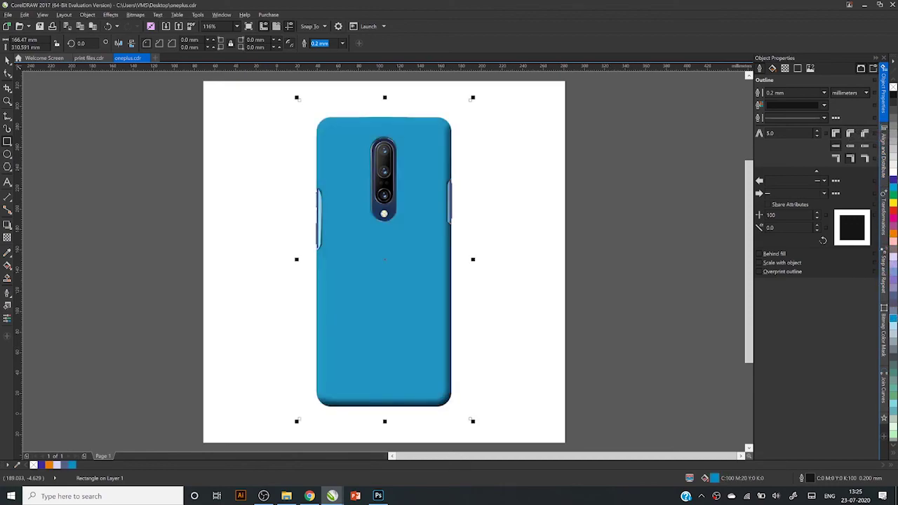
{"action": "left_click", "coordinate": [892, 98]}
{"action": "left_click", "coordinate": [894, 136]}
{"action": "left_click", "coordinate": [893, 180]}
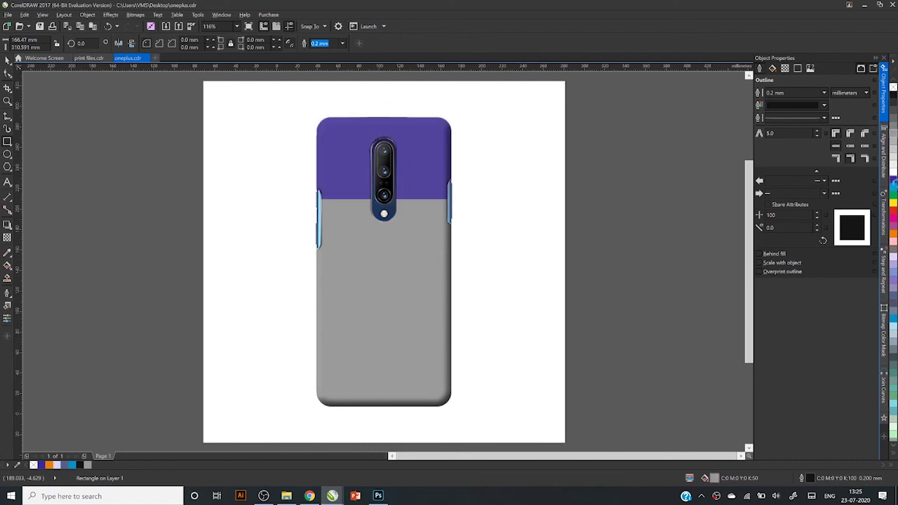